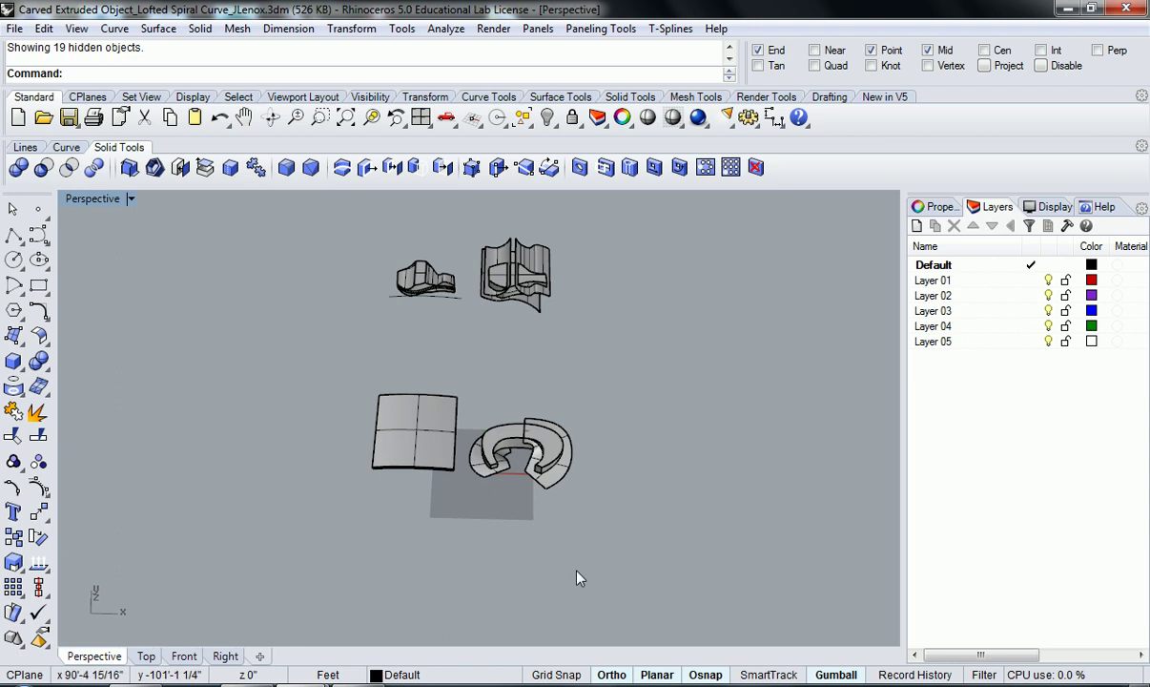
# Start Save As and select the 'Carved Extruded Object' part of the file name
pyautogui.click(14, 28)
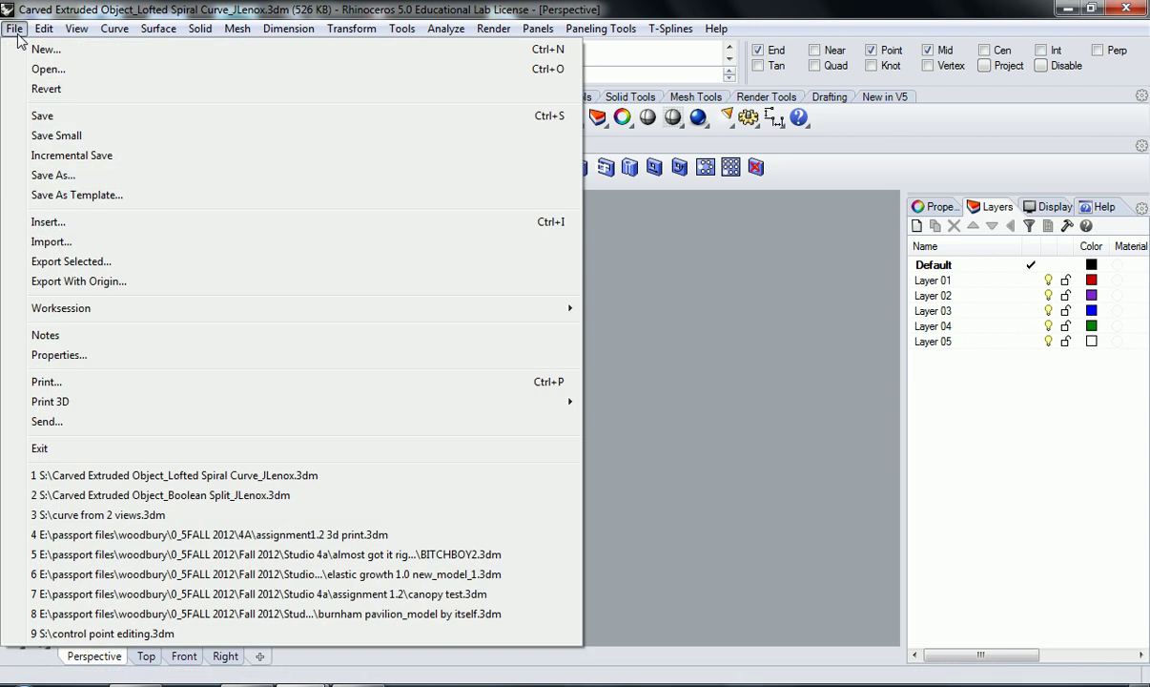
pyautogui.click(84, 175)
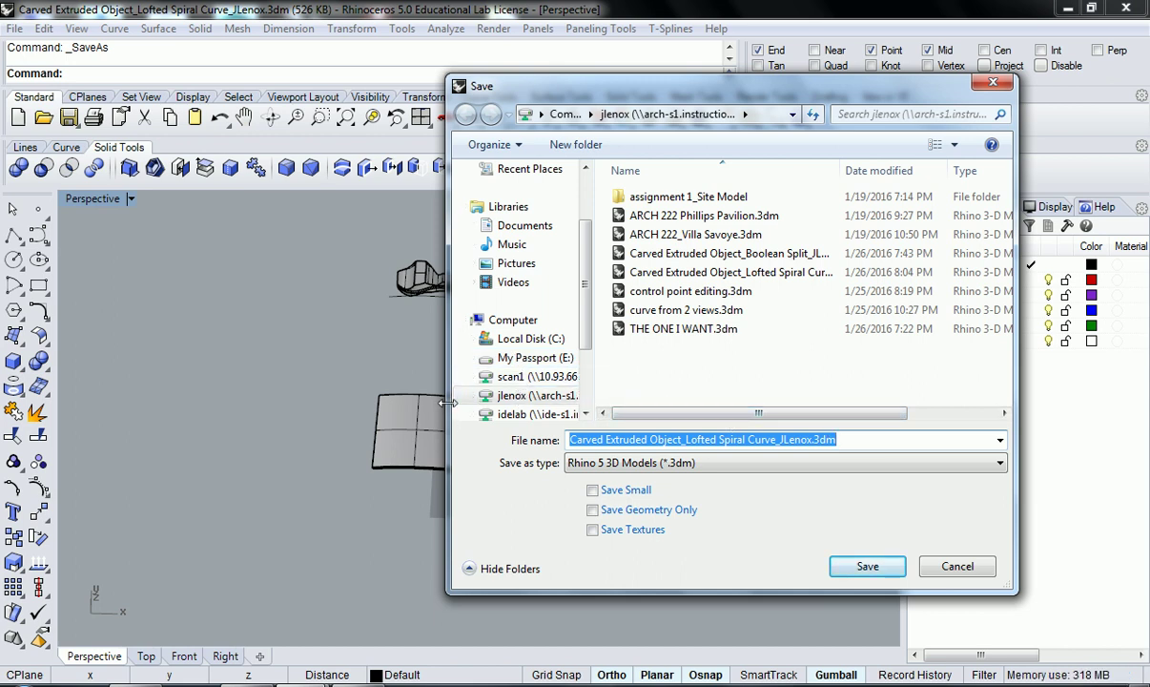
pyautogui.moveTo(447, 412); pyautogui.dragTo(365, 411)
pyautogui.click(496, 439)
pyautogui.moveTo(488, 439); pyautogui.dragTo(601, 444)
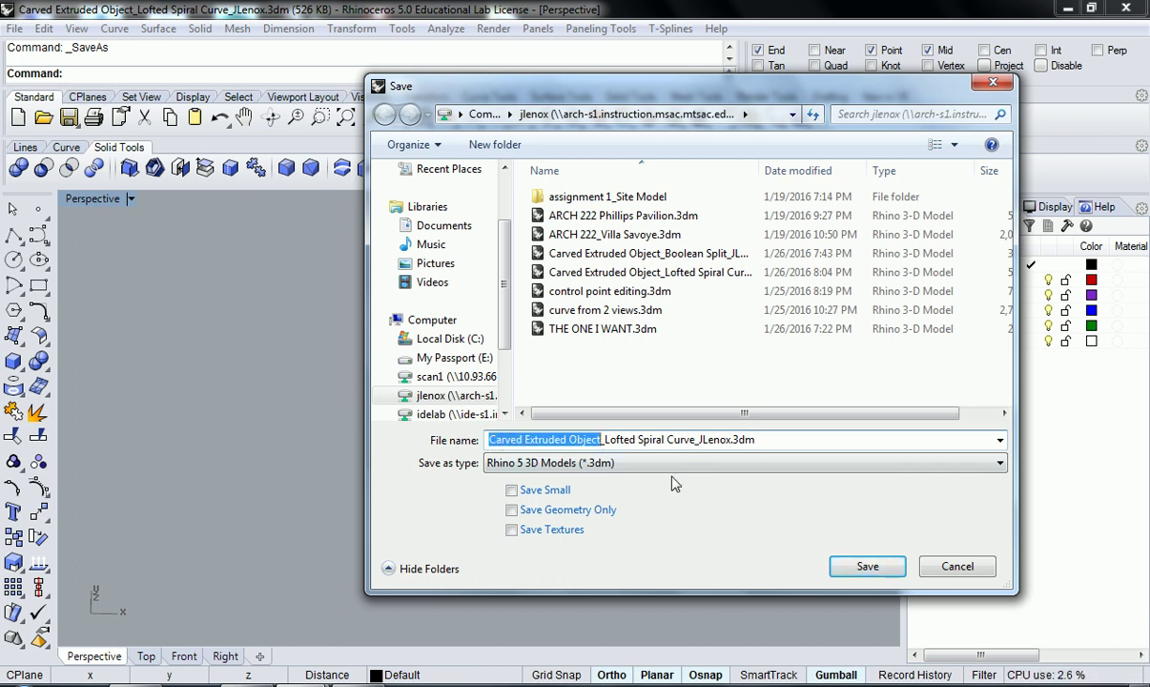
# Replace it with 'Unfolded Polysurface_Manual Pattern Application' and save the file
pyautogui.write('Unfolde')
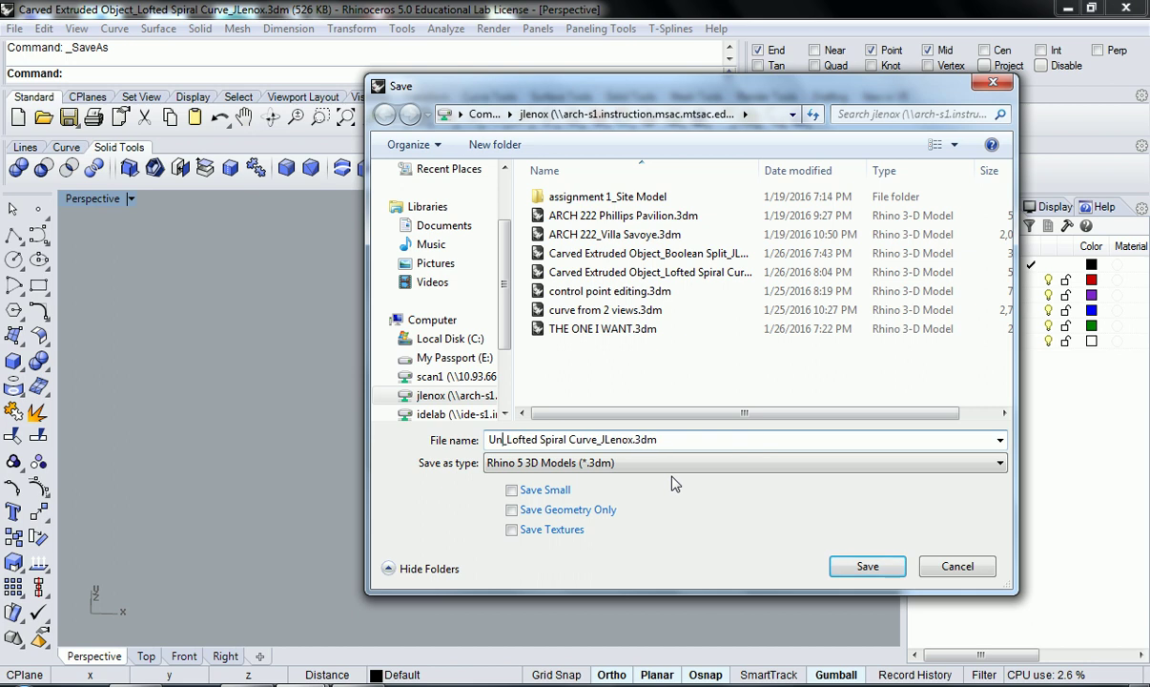
pyautogui.write('d ')
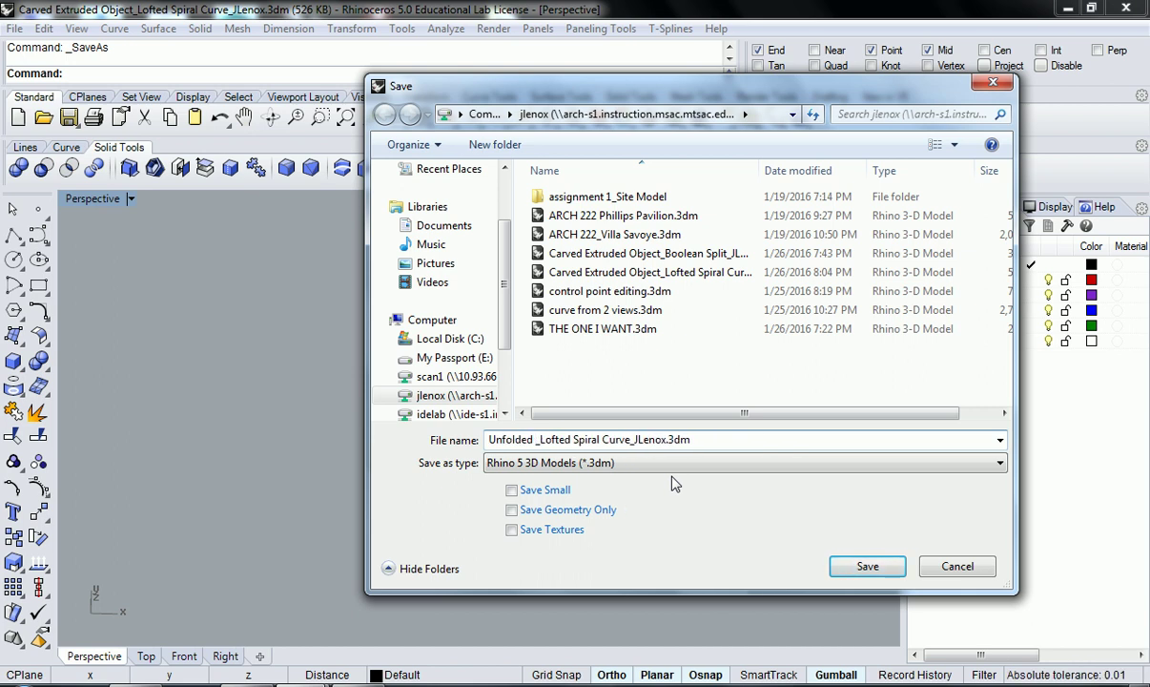
pyautogui.write('Polys')
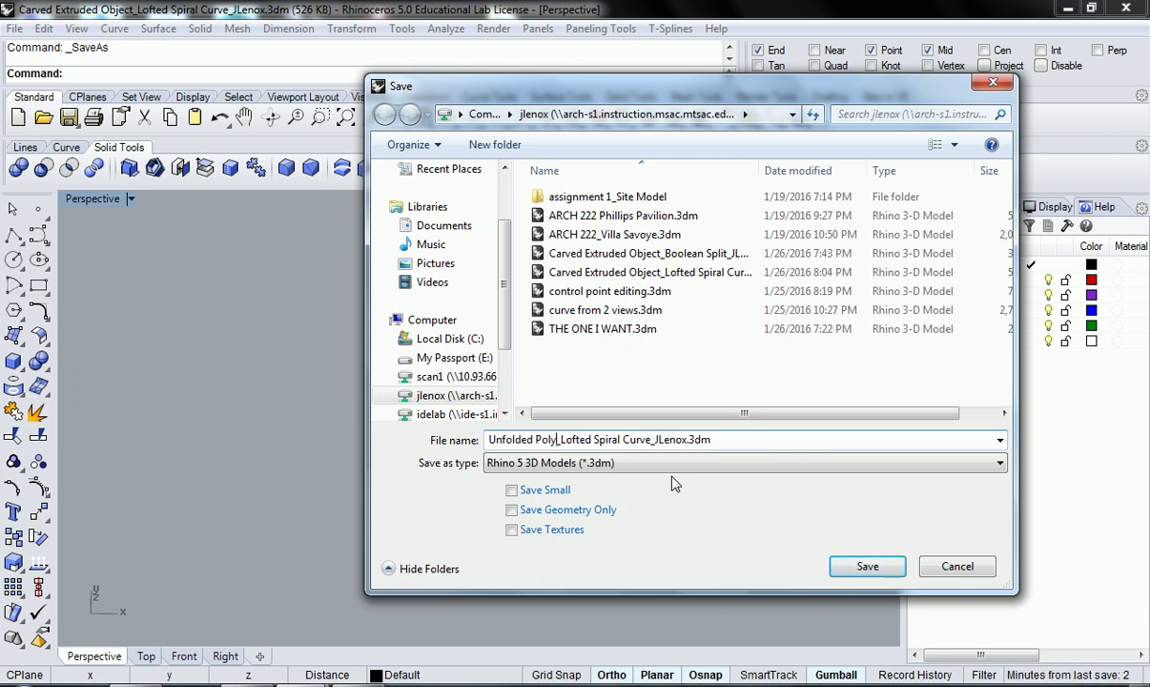
pyautogui.write('urface')
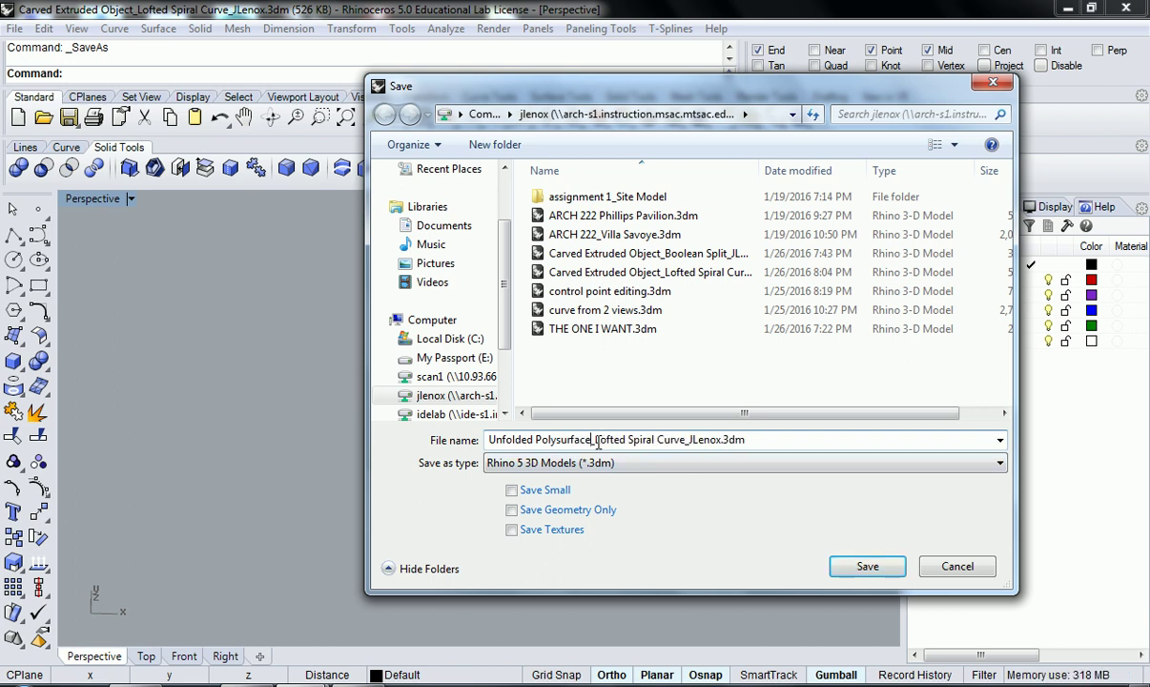
pyautogui.press('Right')
pyautogui.press('Delete')
pyautogui.press('Delete')
pyautogui.press('Delete')
pyautogui.press('Delete')
pyautogui.press('Delete')
pyautogui.press('Delete')
pyautogui.press('Delete')
pyautogui.press('Delete')
pyautogui.press('Delete')
pyautogui.press('Delete')
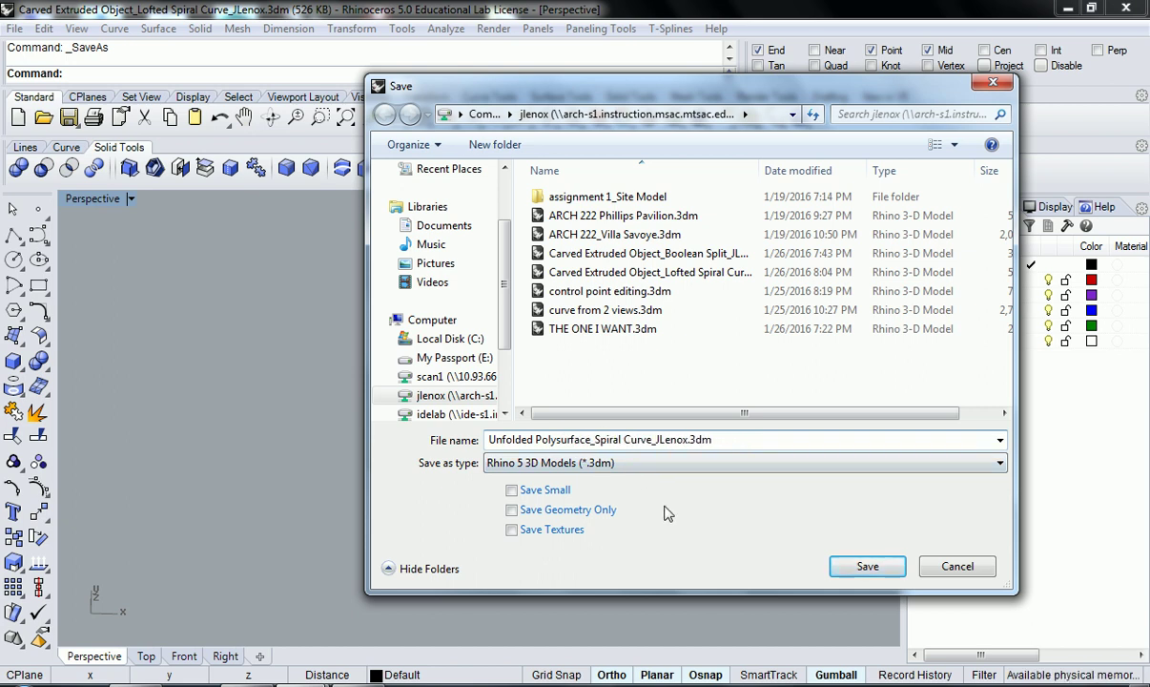
pyautogui.press('Delete')
pyautogui.press('Delete')
pyautogui.press('Delete')
pyautogui.press('Delete')
pyautogui.press('Delete')
pyautogui.press('Delete')
pyautogui.press('Delete')
pyautogui.press('Delete')
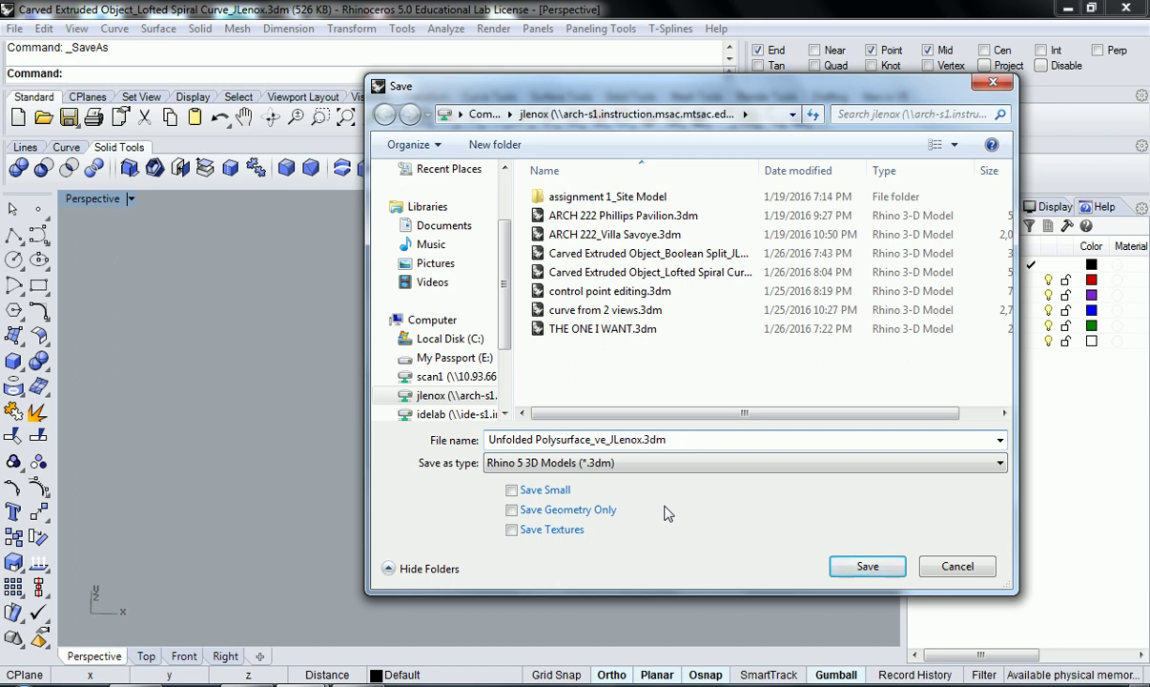
pyautogui.press('Delete')
pyautogui.write('Manue')
pyautogui.press('BackSpace')
pyautogui.write('al Patte')
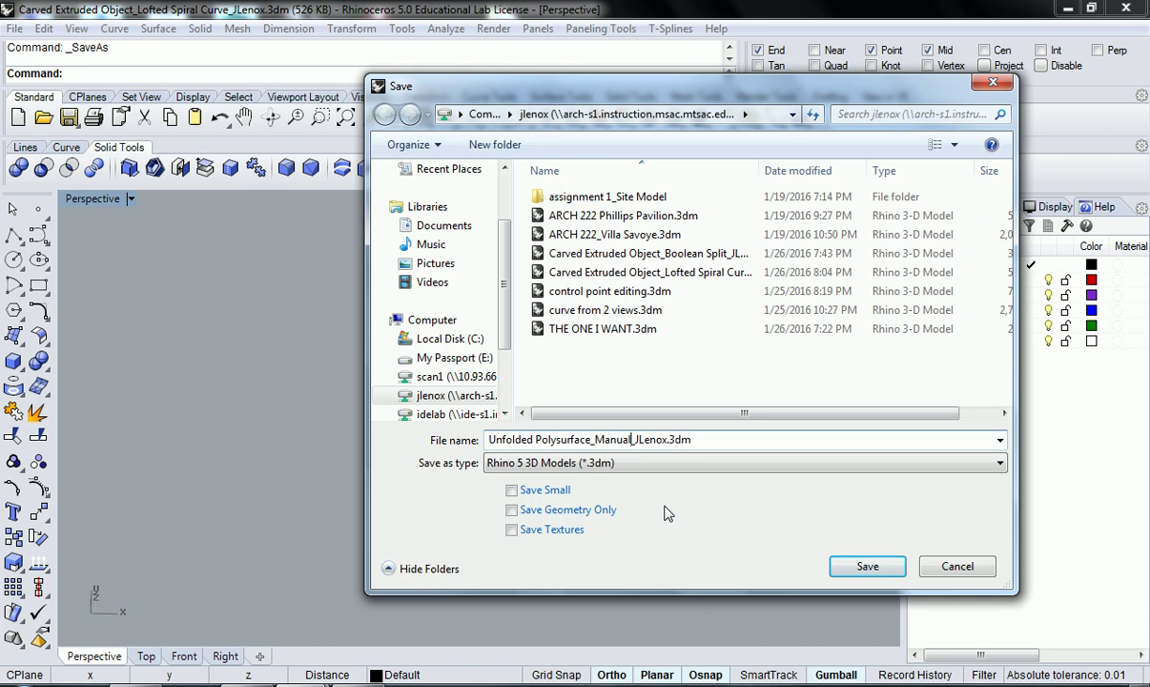
pyautogui.write('rn Application')
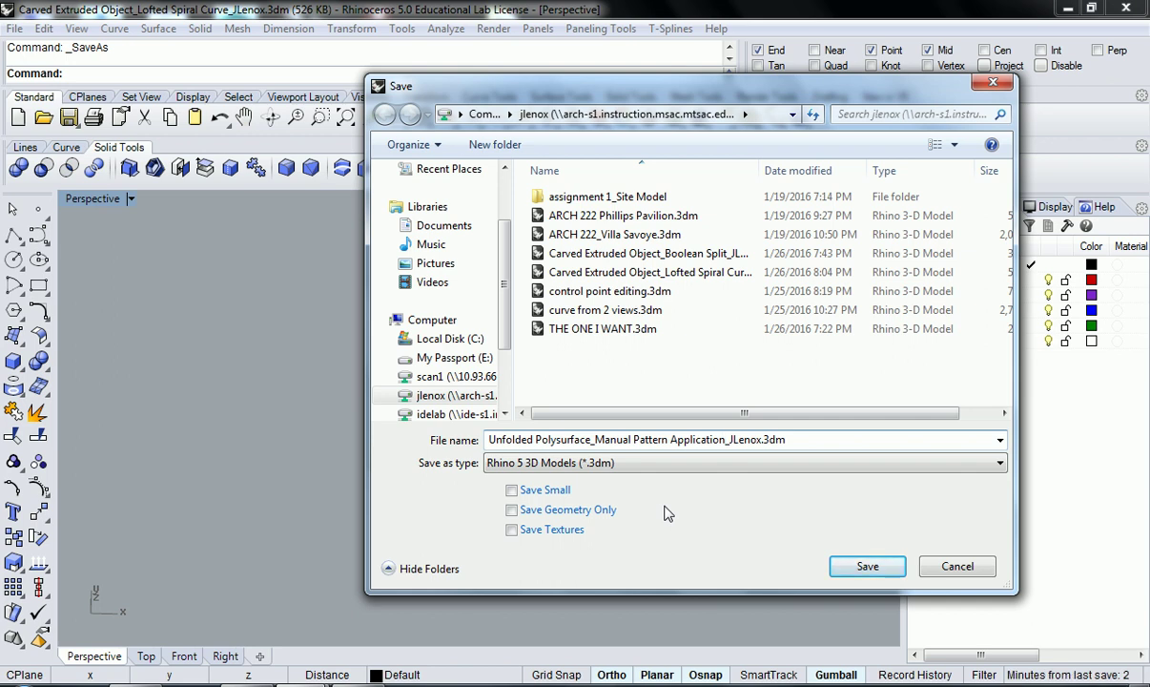
pyautogui.click(867, 567)
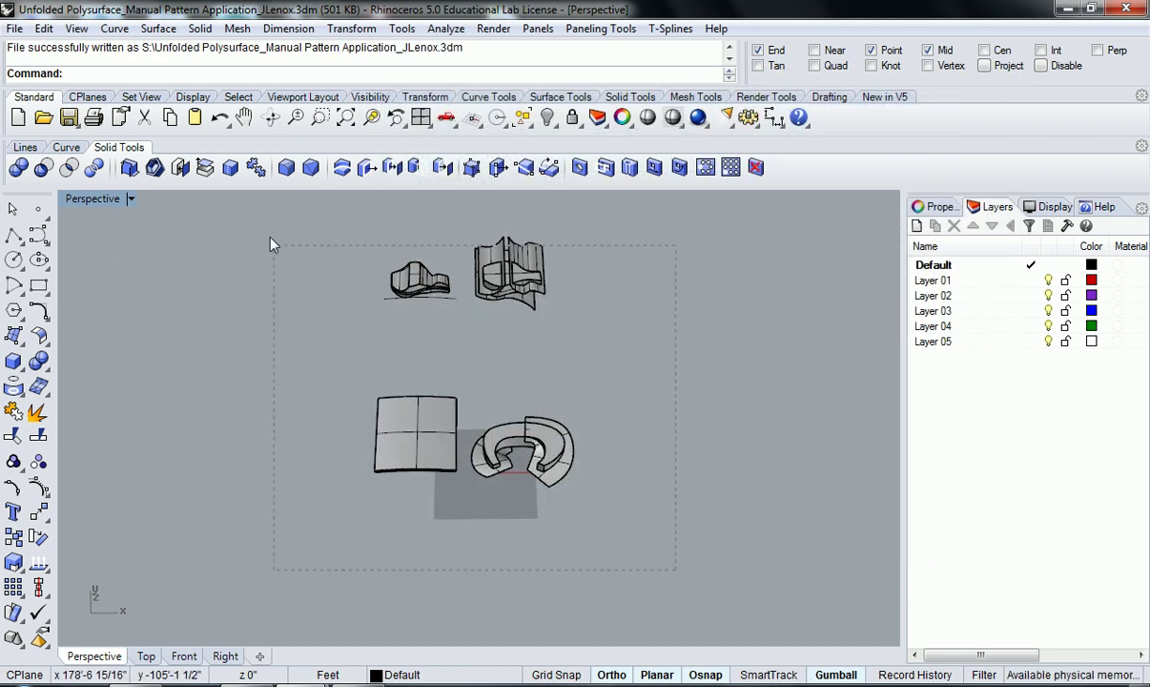
# Delete all objects and close the Solid Tools, Curve and Lines toolbars
pyautogui.moveTo(266, 229); pyautogui.dragTo(266, 227)
pyautogui.press('Delete')
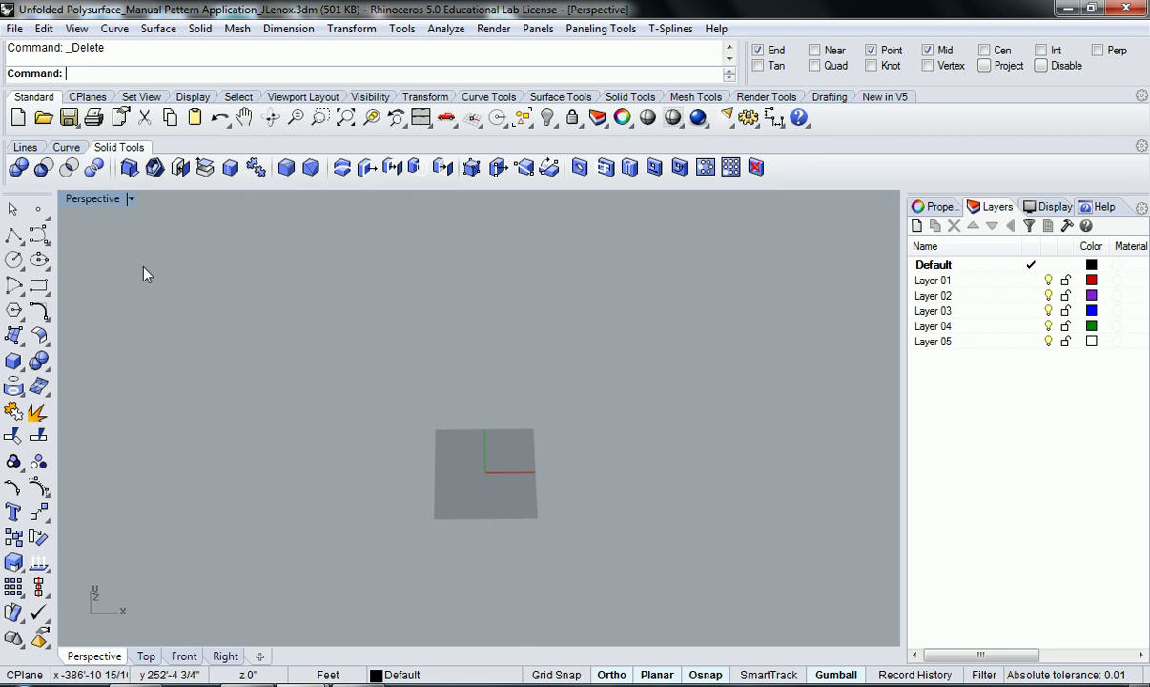
pyautogui.moveTo(132, 152); pyautogui.dragTo(134, 250)
pyautogui.click(265, 258)
pyautogui.moveTo(66, 147); pyautogui.dragTo(193, 293)
pyautogui.click(283, 290)
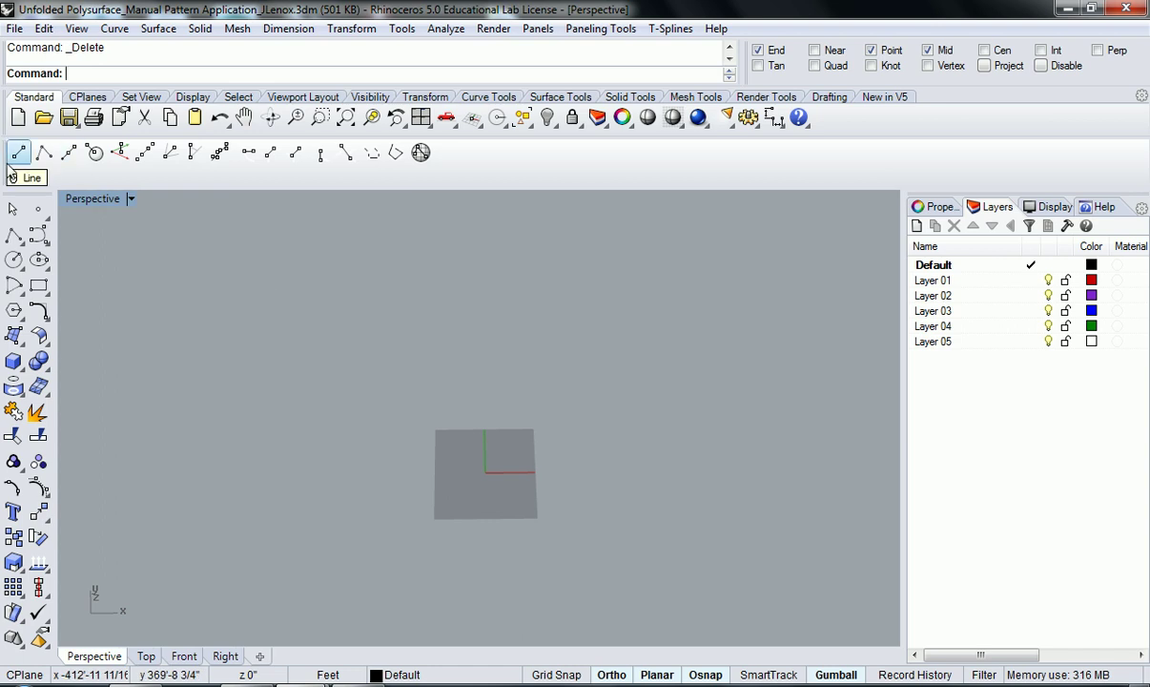
pyautogui.moveTo(8, 155); pyautogui.dragTo(169, 255)
pyautogui.click(340, 261)
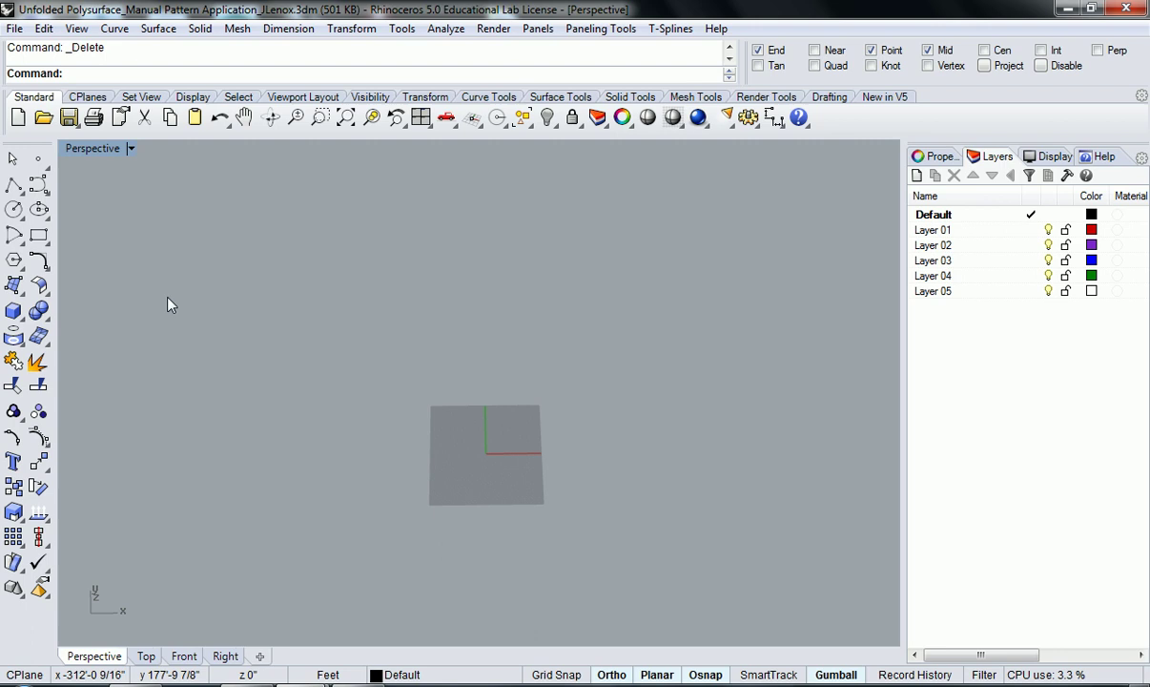
# Float the Solid Creation palette over the viewport and start the Box command
pyautogui.click(20, 320)
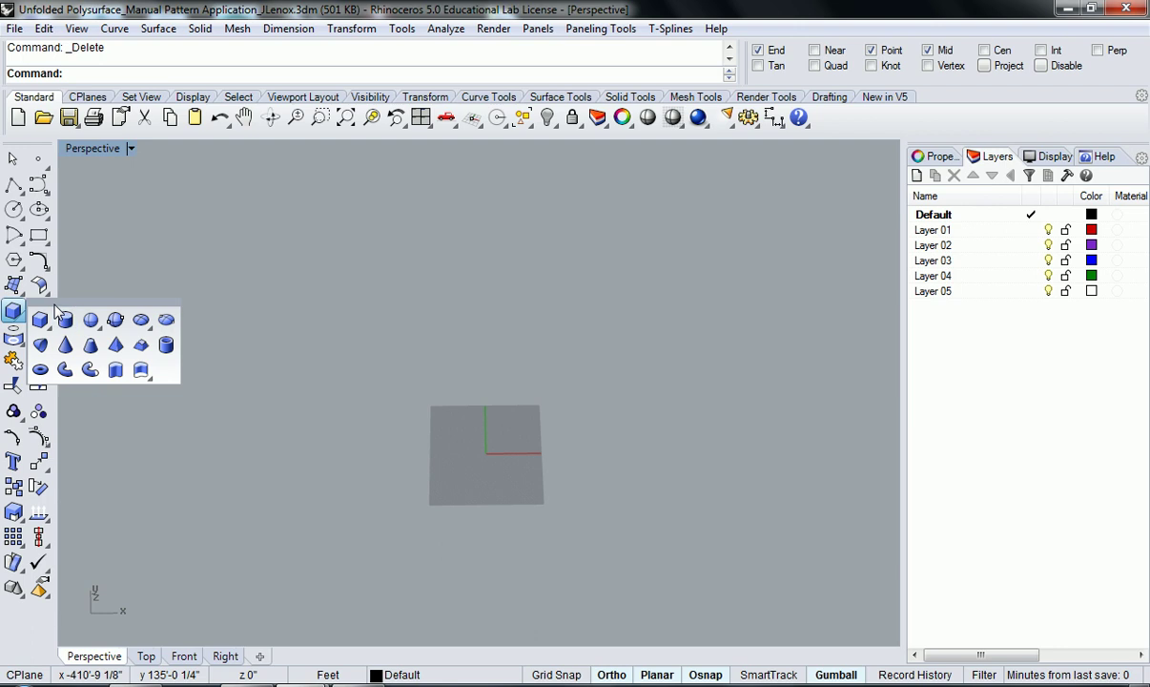
pyautogui.moveTo(55, 308); pyautogui.dragTo(172, 192)
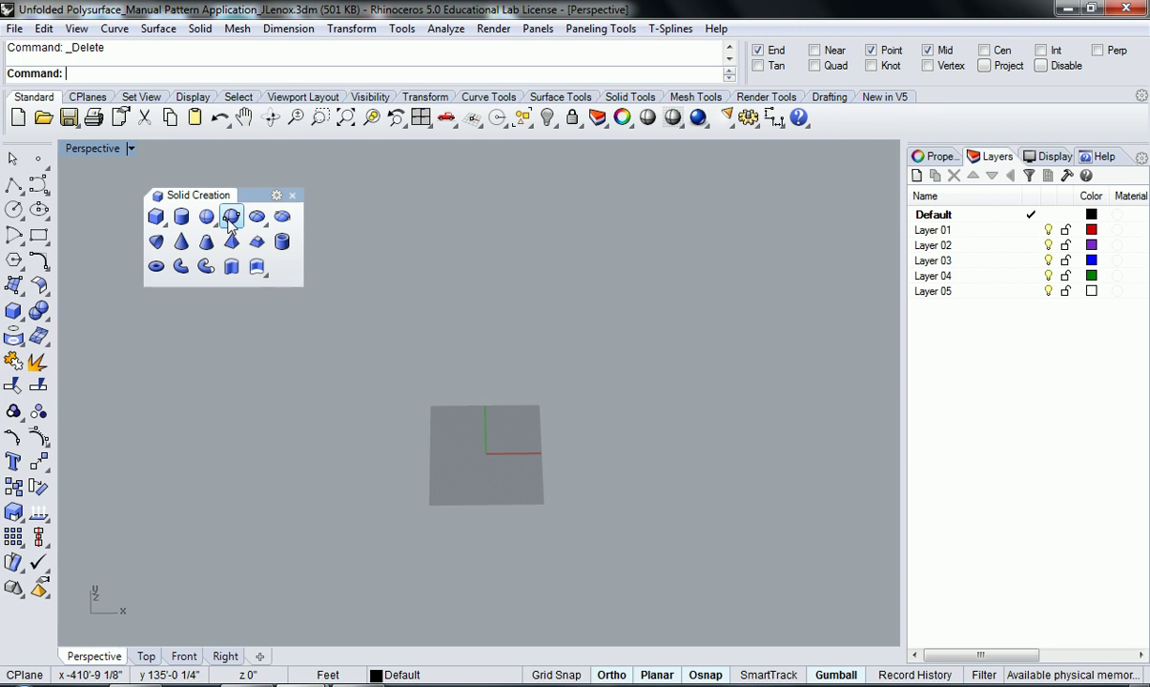
pyautogui.click(162, 225)
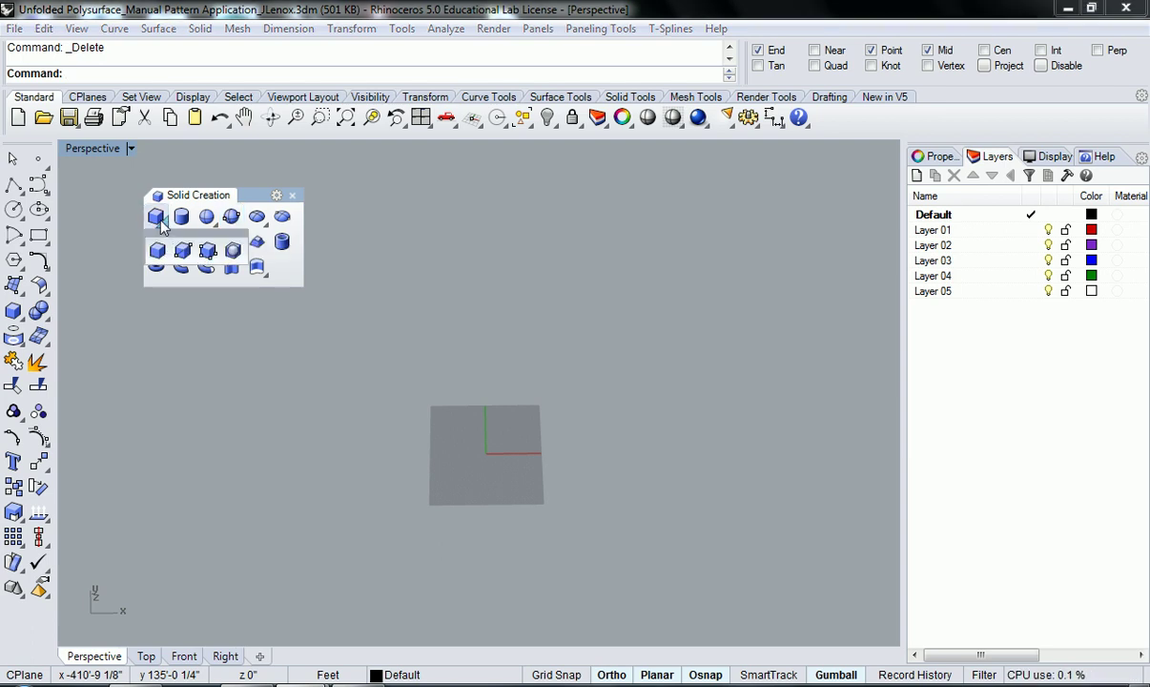
pyautogui.click(155, 217)
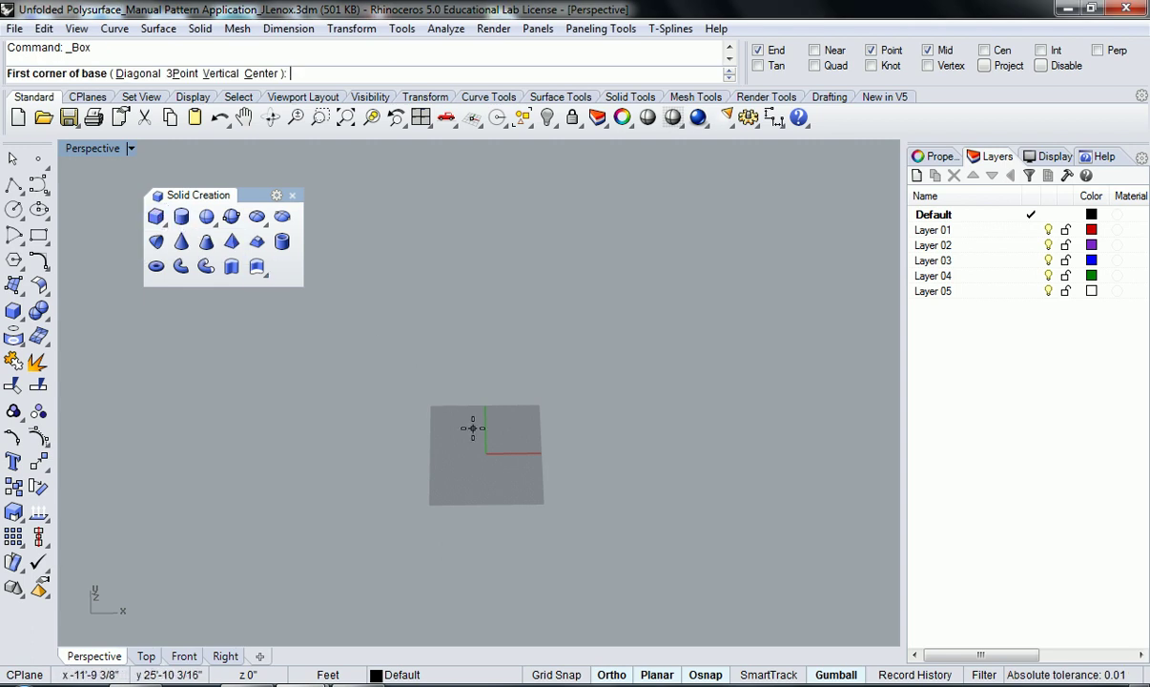
# Draw a box with its first corner at 0,0,0 and zoom to it
pyautogui.write('0,0,0')
pyautogui.press('Return')
pyautogui.scroll(5, 533, 410)
pyautogui.moveTo(542, 350)
pyautogui.keyDown('shift'); pyautogui.mouseDown(button='right')
pyautogui.moveTo(539, 371)
pyautogui.moveTo(546, 328)
pyautogui.moveTo(542, 376)
pyautogui.moveTo(565, 324)
pyautogui.moveTo(554, 365)
pyautogui.moveTo(549, 329)
pyautogui.mouseUp(button='right'); pyautogui.keyUp('shift')
pyautogui.click(543, 372)
pyautogui.click(562, 310)
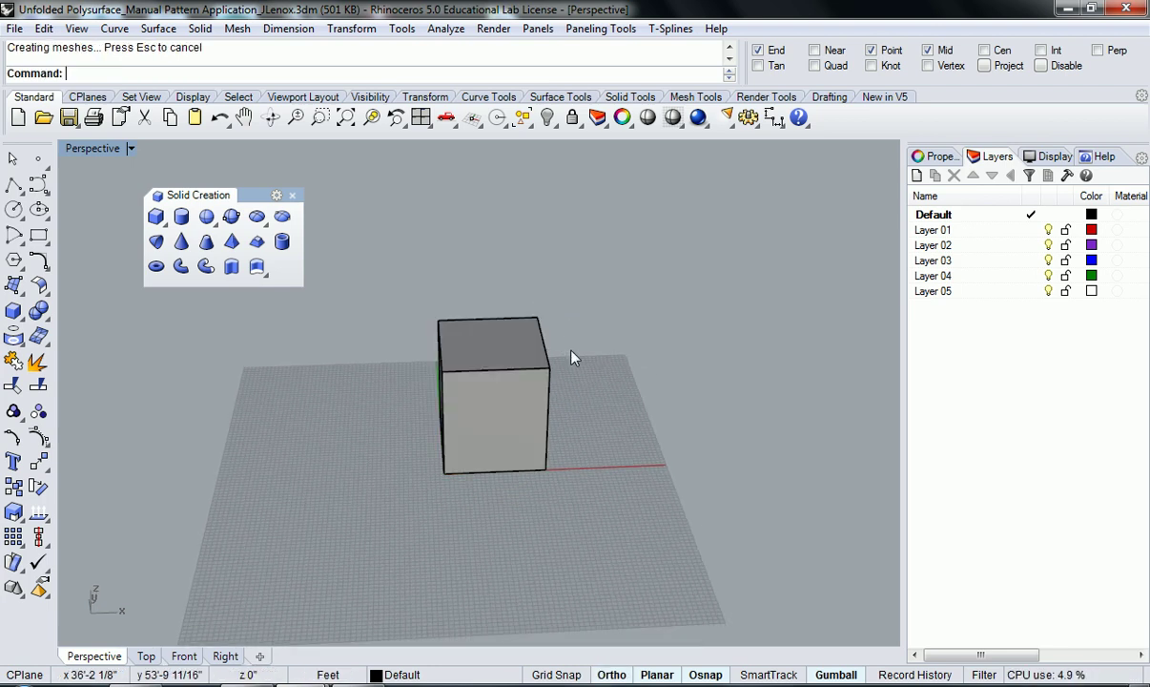
pyautogui.click(502, 424)
pyautogui.write('z')
pyautogui.press('Return')
pyautogui.write('s')
pyautogui.press('Return')
pyautogui.press('Escape')
pyautogui.moveTo(502, 423); pyautogui.dragTo(586, 374, button='right')
# Add a cylinder beside the box by picking centre, radius and height
pyautogui.click(181, 217)
pyautogui.keyDown('shift'); pyautogui.moveTo(760, 463); pyautogui.dragTo(565, 428, button='right'); pyautogui.keyUp('shift')
pyautogui.click(590, 436)
pyautogui.click(670, 448)
pyautogui.click(597, 279)
pyautogui.moveTo(693, 405); pyautogui.dragTo(398, 360, button='right')
# Add a sphere beside the cylinder by picking its centre and radius
pyautogui.click(207, 218)
pyautogui.keyDown('shift'); pyautogui.moveTo(892, 477); pyautogui.dragTo(650, 441, button='right'); pyautogui.keyUp('shift')
pyautogui.click(649, 442)
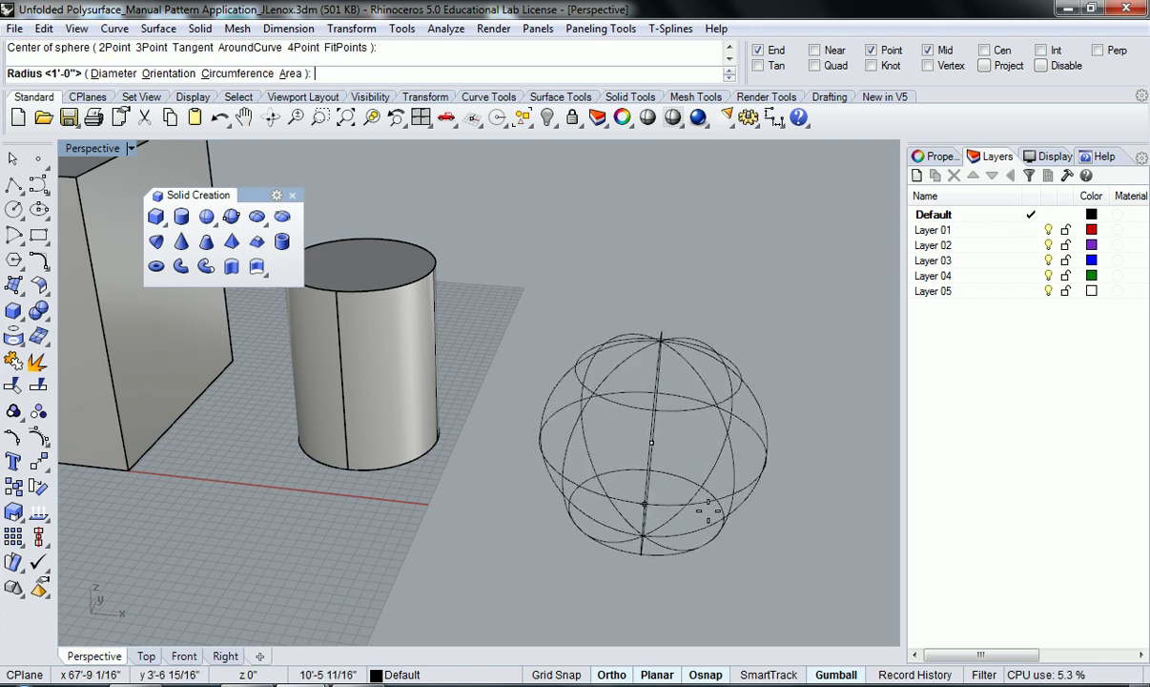
pyautogui.click(672, 502)
pyautogui.moveTo(672, 501)
pyautogui.mouseDown(button='right')
pyautogui.moveTo(539, 469)
pyautogui.moveTo(309, 456)
pyautogui.moveTo(450, 487)
pyautogui.moveTo(401, 351)
pyautogui.mouseUp(button='right')
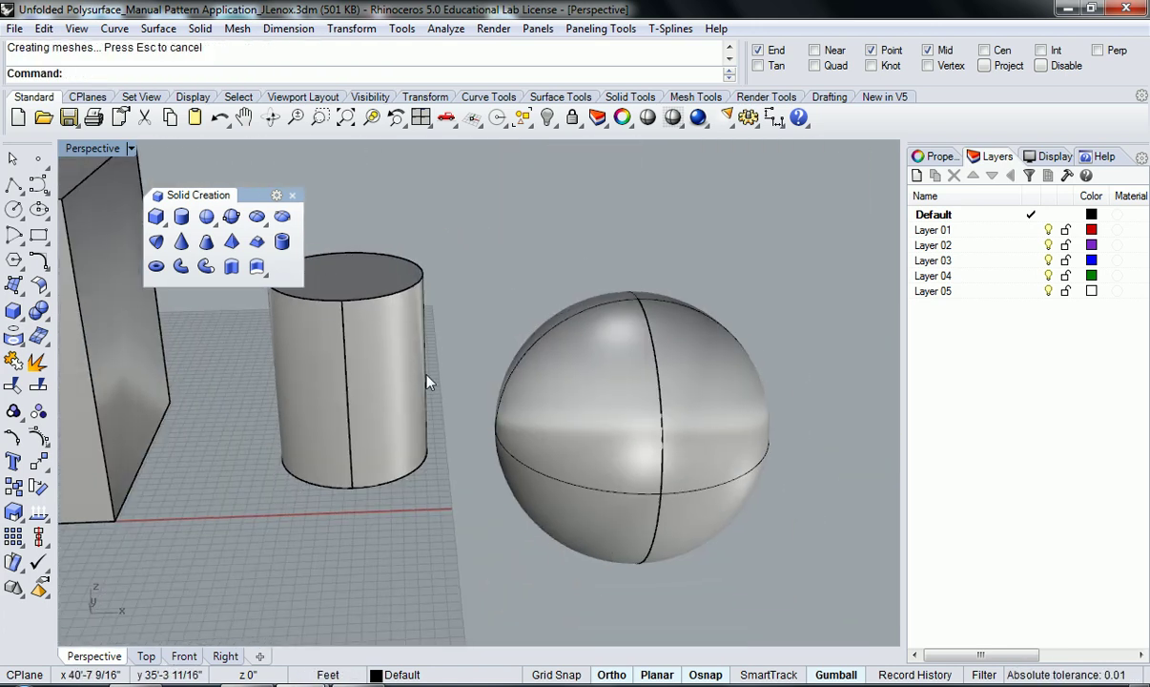
# Add a second sphere defined by its diameter's two end points
pyautogui.click(231, 217)
pyautogui.scroll(-5, 539, 380)
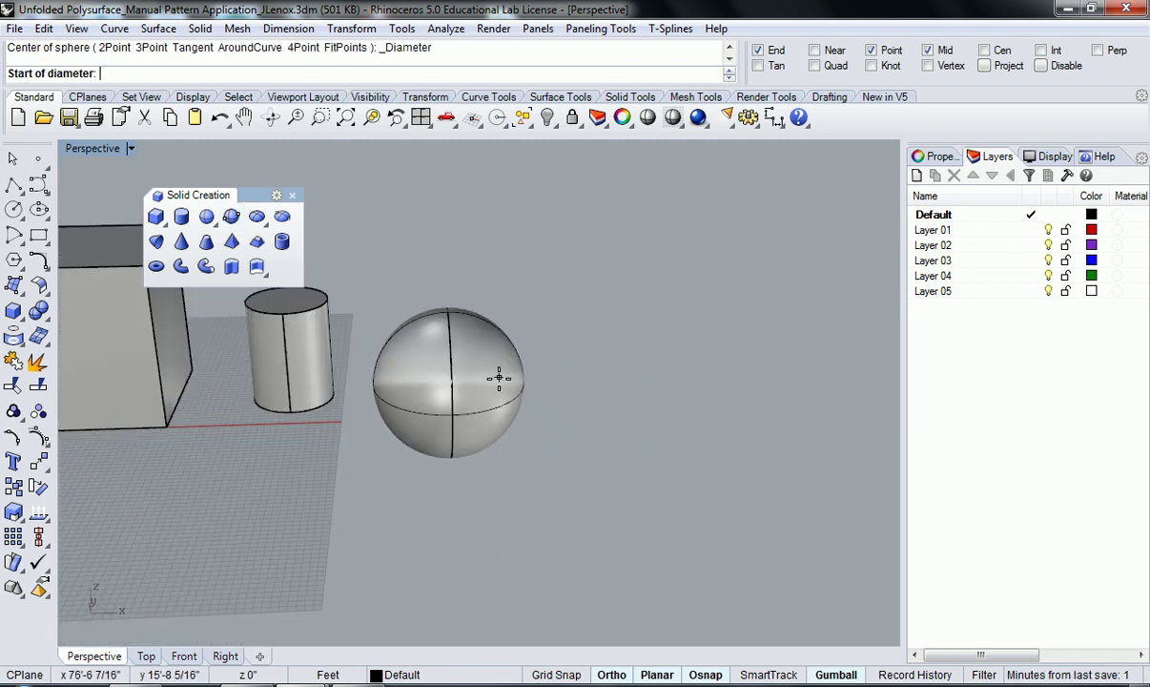
pyautogui.click(638, 405)
pyautogui.click(768, 404)
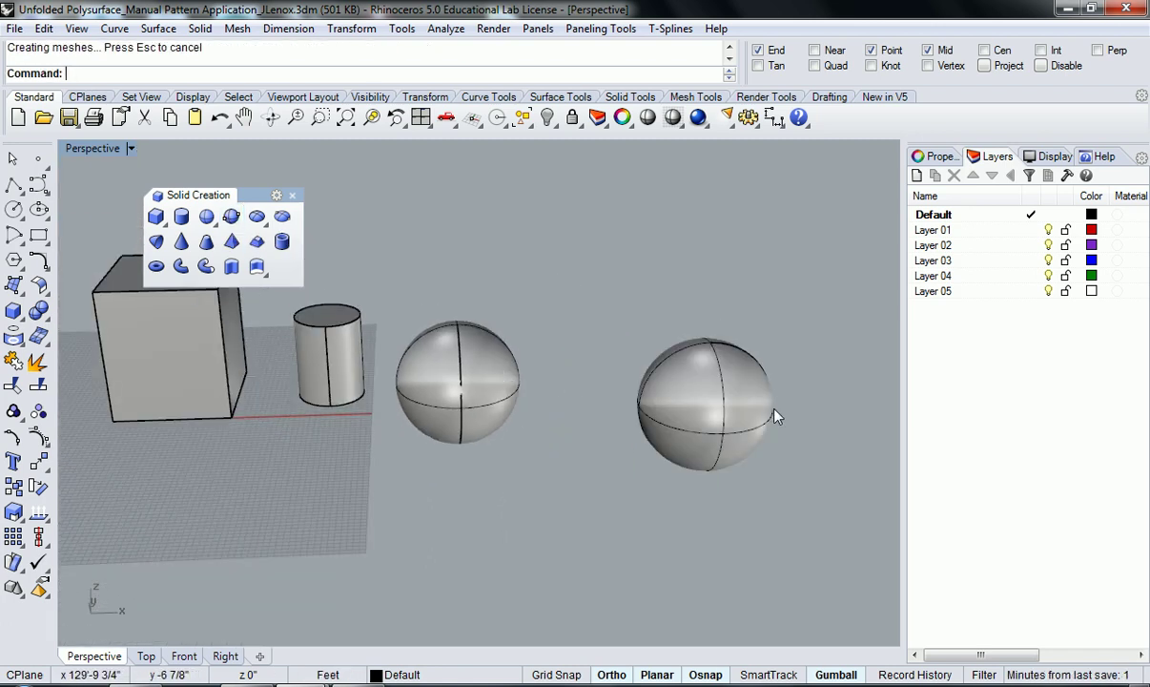
pyautogui.moveTo(774, 416); pyautogui.dragTo(624, 448, button='right')
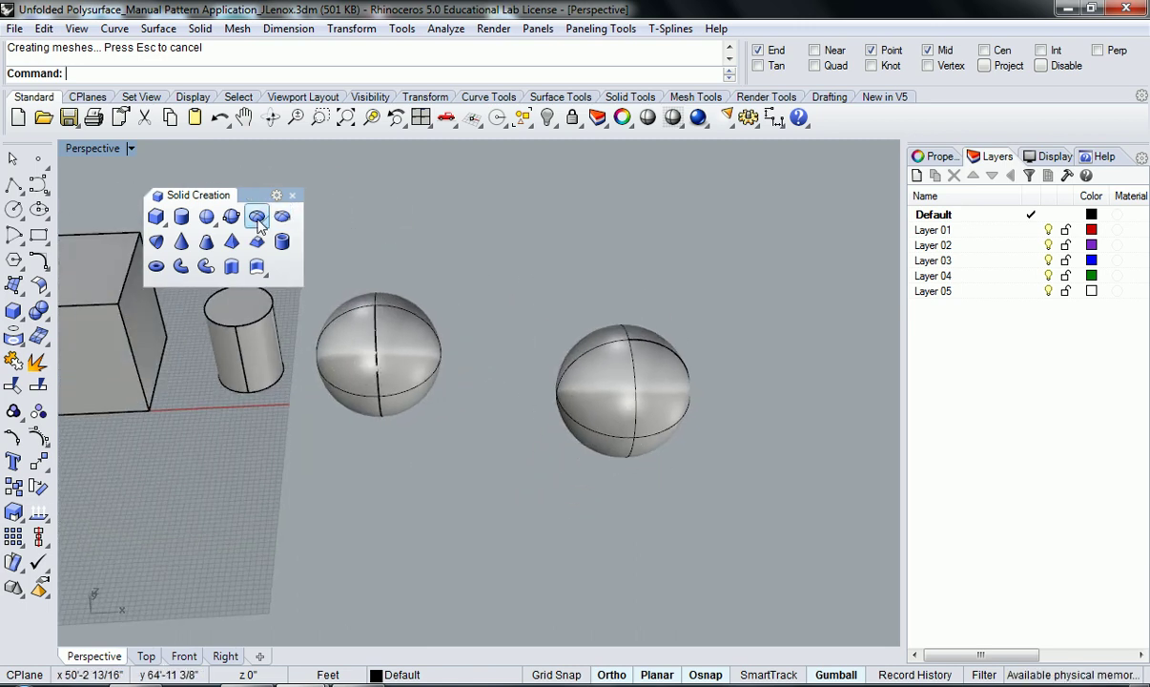
# Create an ellipsoid by picking its centre and three axis ends
pyautogui.click(256, 218)
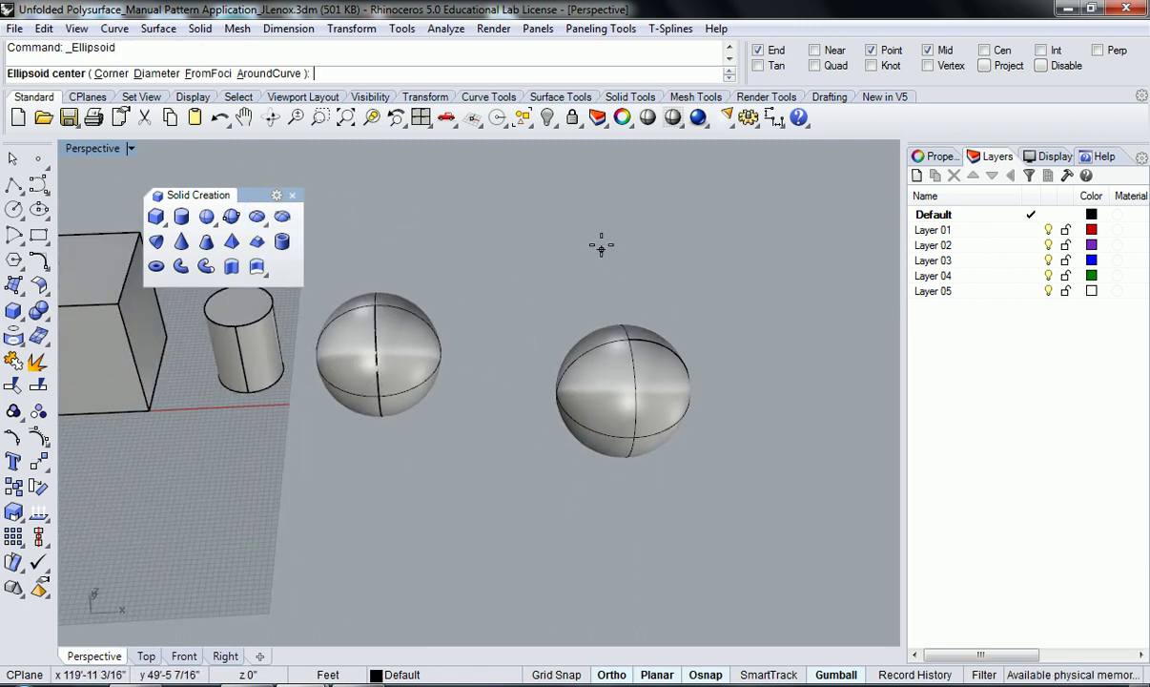
pyautogui.moveTo(589, 226); pyautogui.dragTo(567, 272, button='right')
pyautogui.click(580, 272)
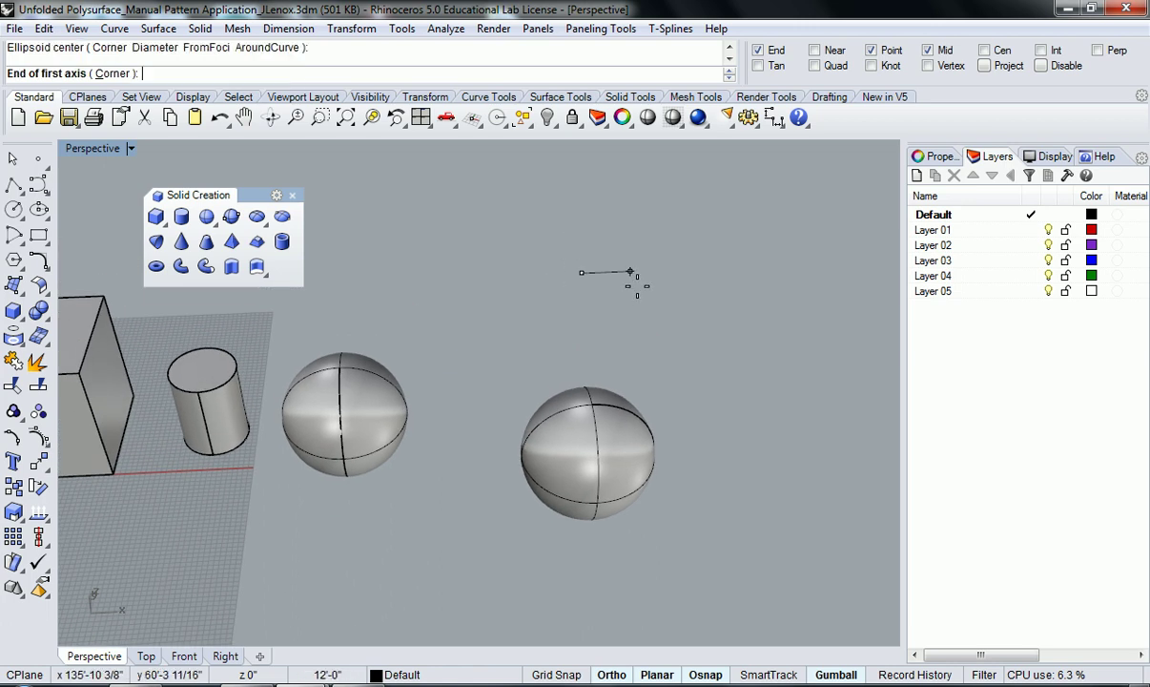
pyautogui.click(639, 273)
pyautogui.click(611, 362)
pyautogui.moveTo(610, 329); pyautogui.dragTo(645, 267, button='right')
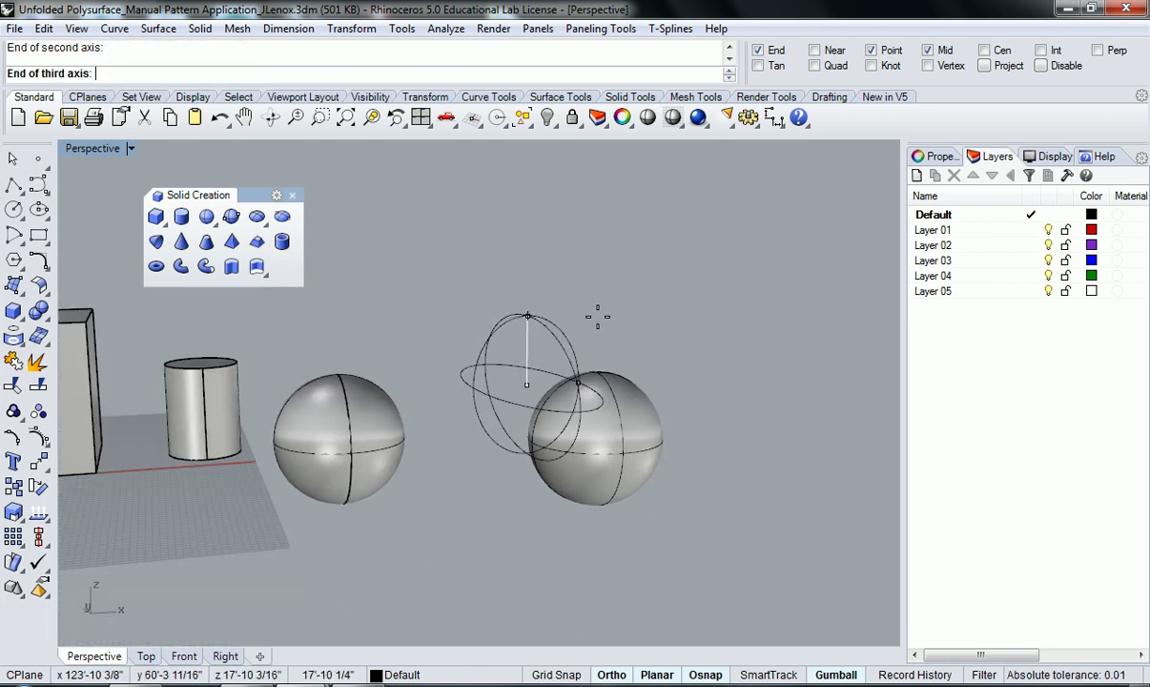
pyautogui.click(560, 226)
pyautogui.moveTo(560, 226); pyautogui.dragTo(283, 398, button='right')
# Create a hollow tube with base point, outer and inner radii, and height
pyautogui.click(282, 243)
pyautogui.click(627, 525)
pyautogui.click(637, 539)
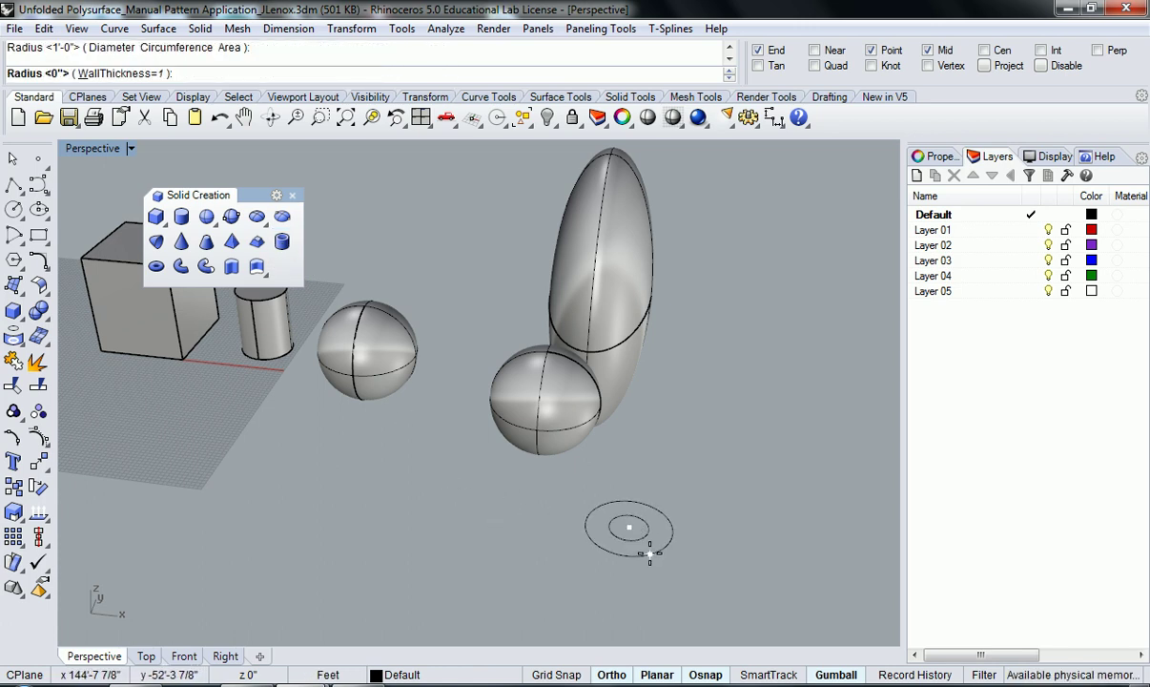
pyautogui.click(645, 555)
pyautogui.click(668, 457)
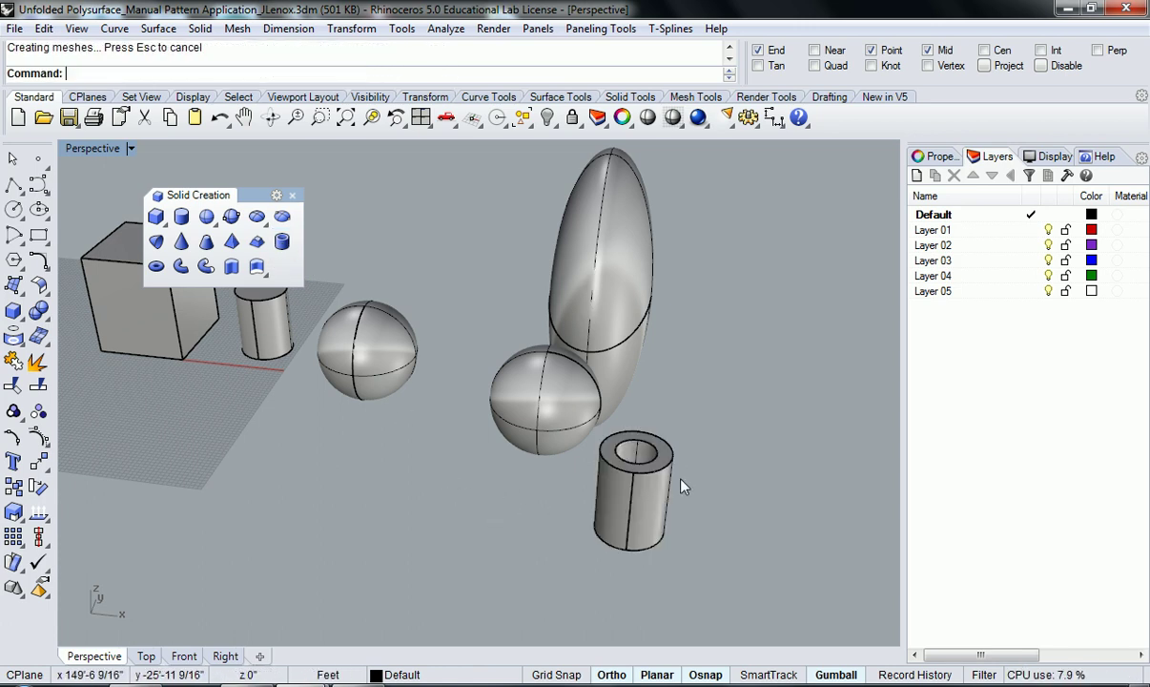
pyautogui.moveTo(682, 482); pyautogui.dragTo(175, 283, button='right')
# Create a torus by picking its centre and two radii
pyautogui.click(155, 268)
pyautogui.moveTo(564, 444); pyautogui.dragTo(483, 411, button='right')
pyautogui.click(488, 414)
pyautogui.click(508, 417)
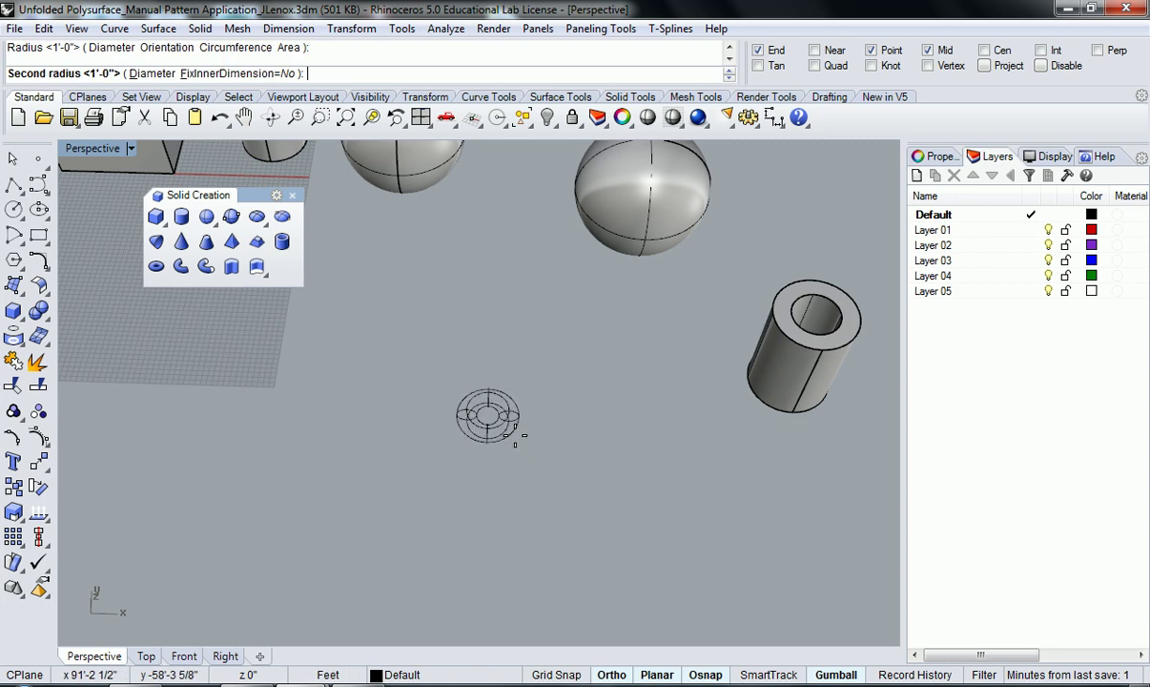
pyautogui.click(527, 431)
pyautogui.scroll(4, 534, 461)
pyautogui.moveTo(450, 394); pyautogui.dragTo(503, 423, button='right')
pyautogui.click(504, 429)
pyautogui.press('Escape')
# Start Extrude Surface from the Solid Creation extrude flyout, viewing the whole scene
pyautogui.click(261, 275)
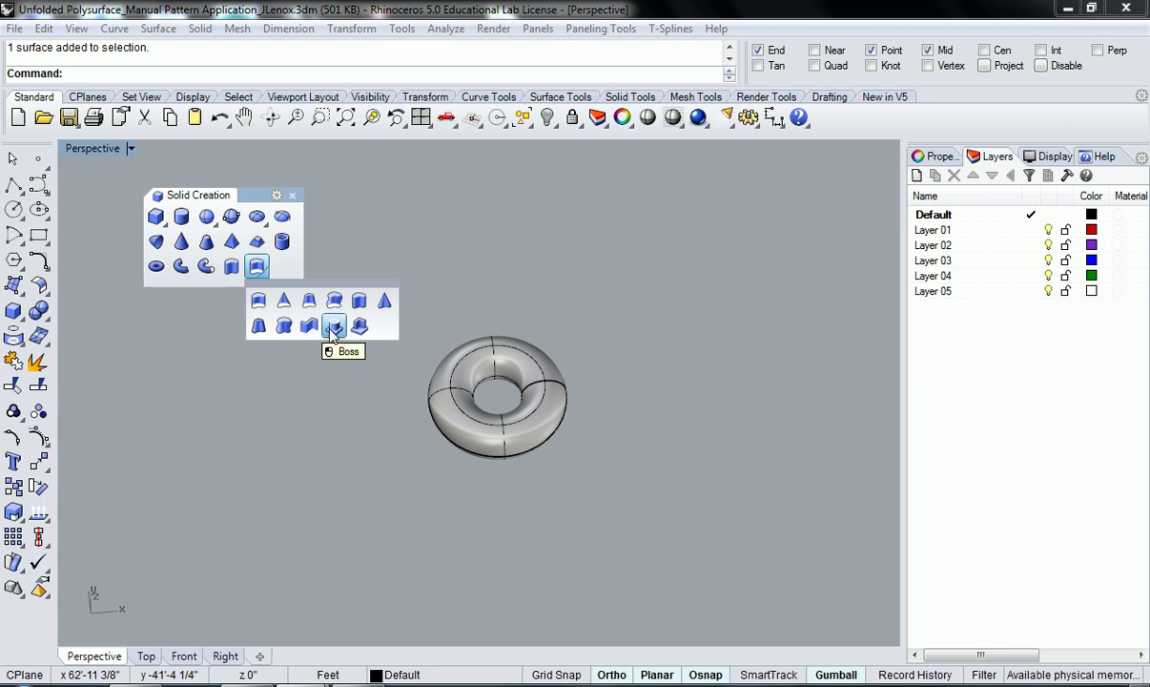
pyautogui.click(263, 326)
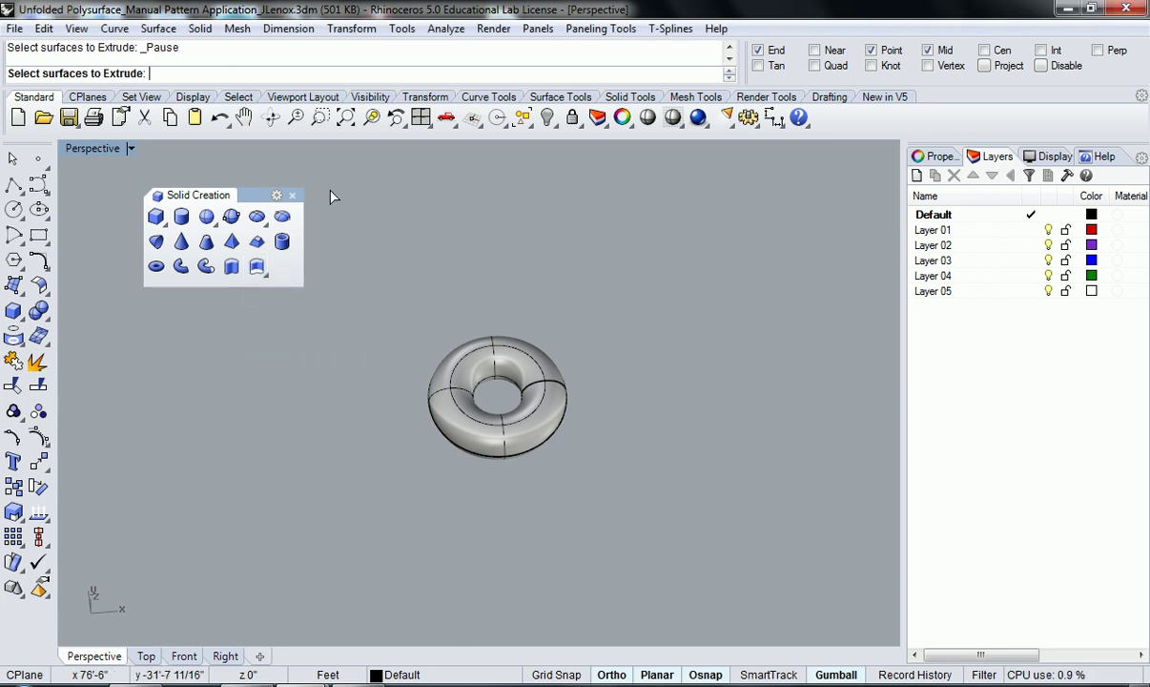
pyautogui.scroll(-5, 411, 287)
pyautogui.moveTo(411, 287); pyautogui.dragTo(488, 400, button='right')
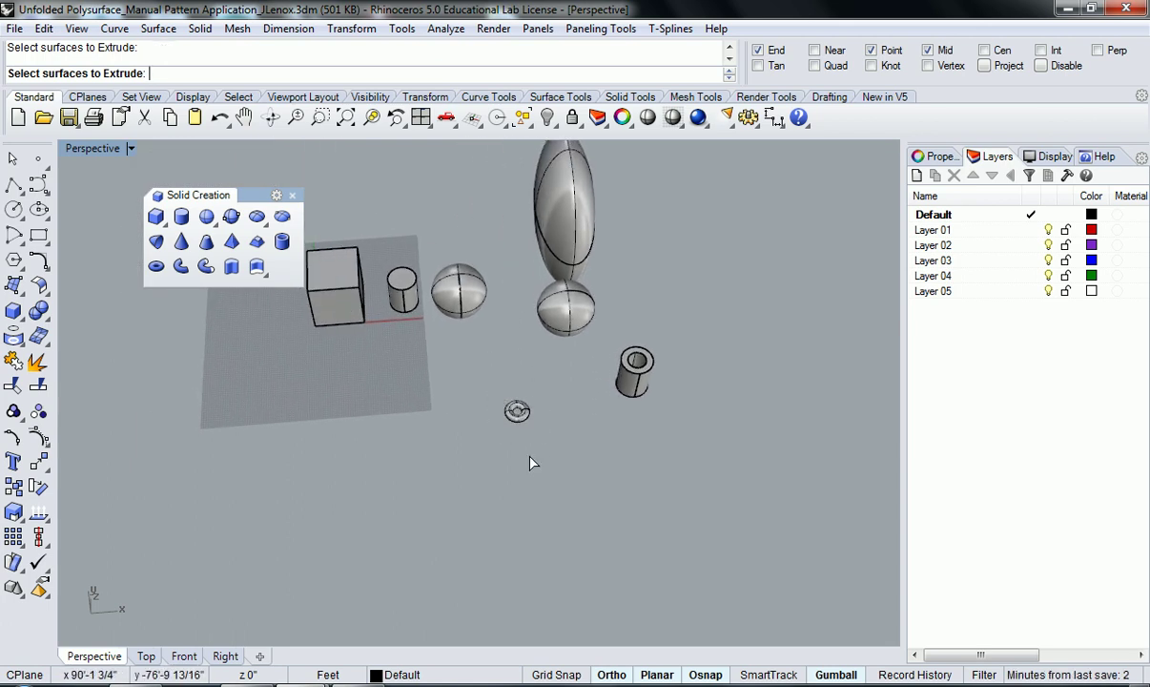
pyautogui.scroll(5, 530, 439)
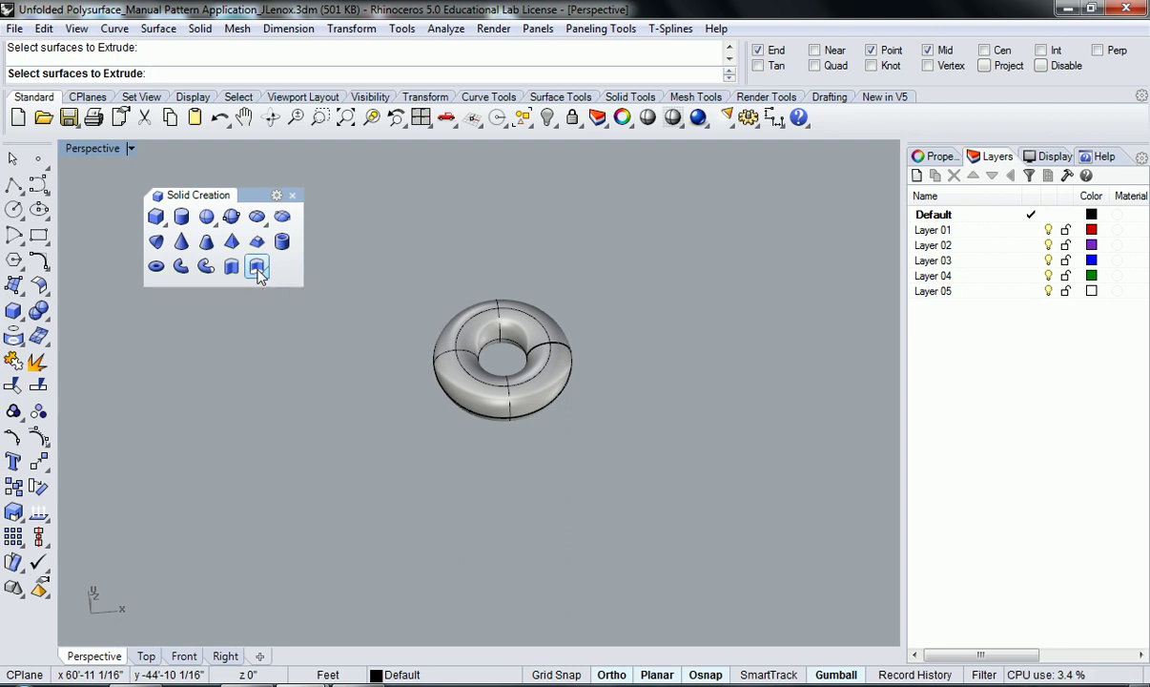
pyautogui.scroll(-8, 316, 308)
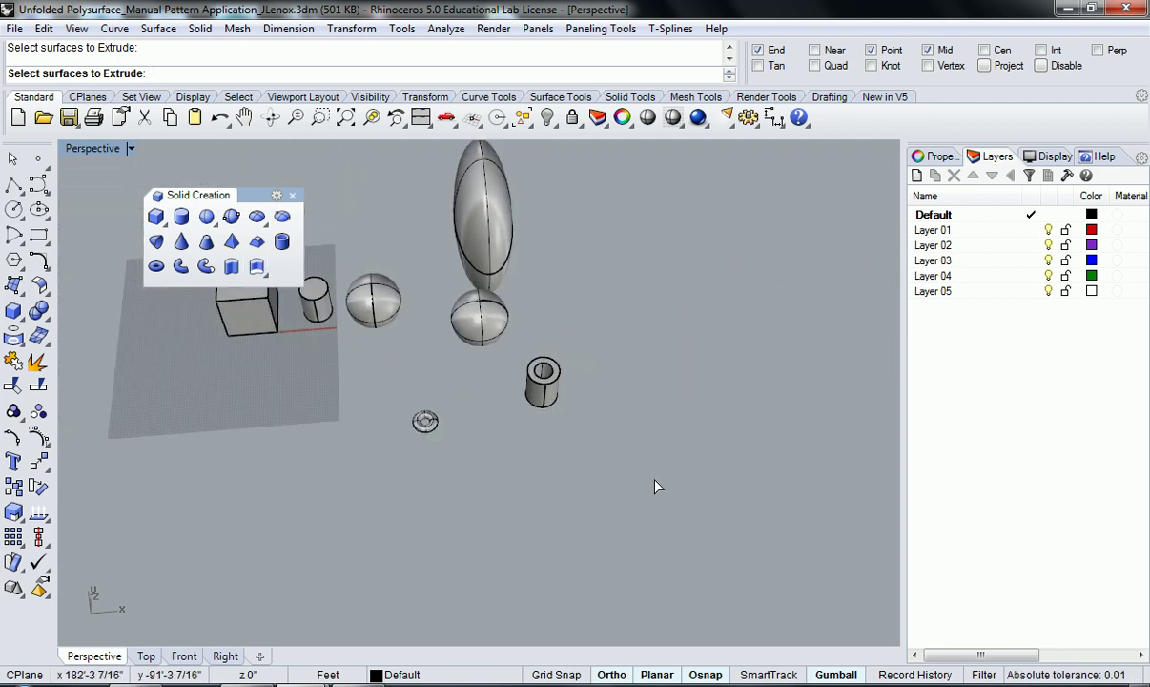
# Cancel Extrude and delete every solid except the box
pyautogui.moveTo(323, 201); pyautogui.dragTo(324, 203)
pyautogui.moveTo(323, 202); pyautogui.dragTo(467, 334, button='right')
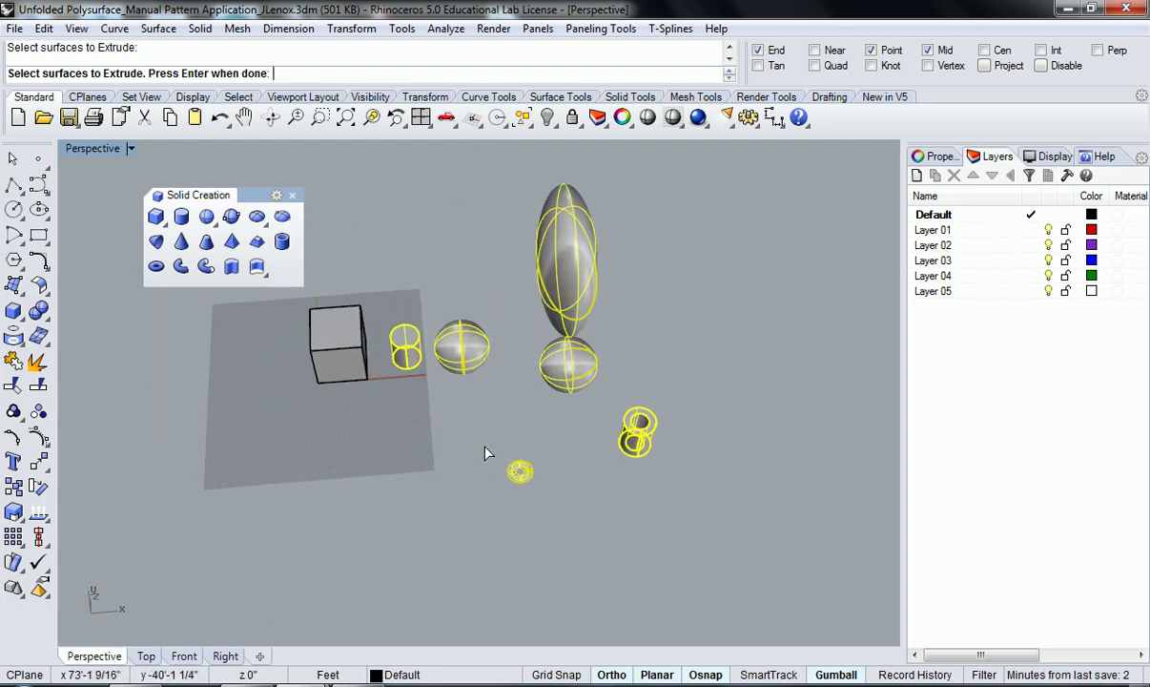
pyautogui.moveTo(390, 214); pyautogui.dragTo(390, 215)
pyautogui.press('Escape')
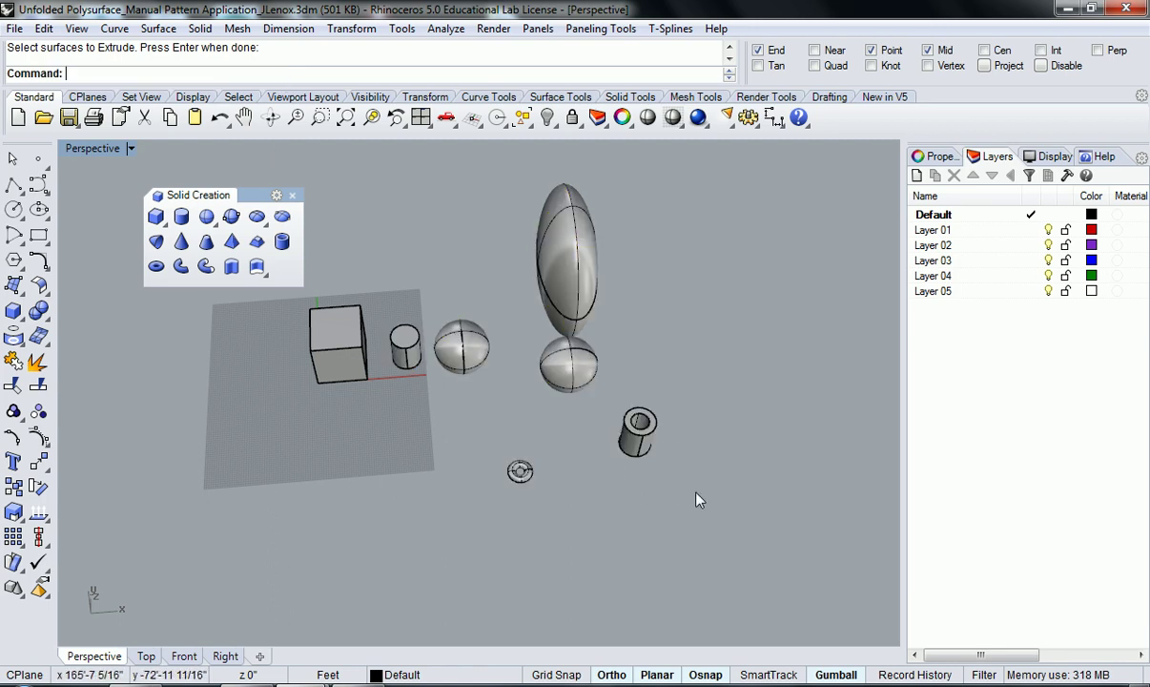
pyautogui.moveTo(405, 208); pyautogui.dragTo(406, 205)
pyautogui.press('Delete')
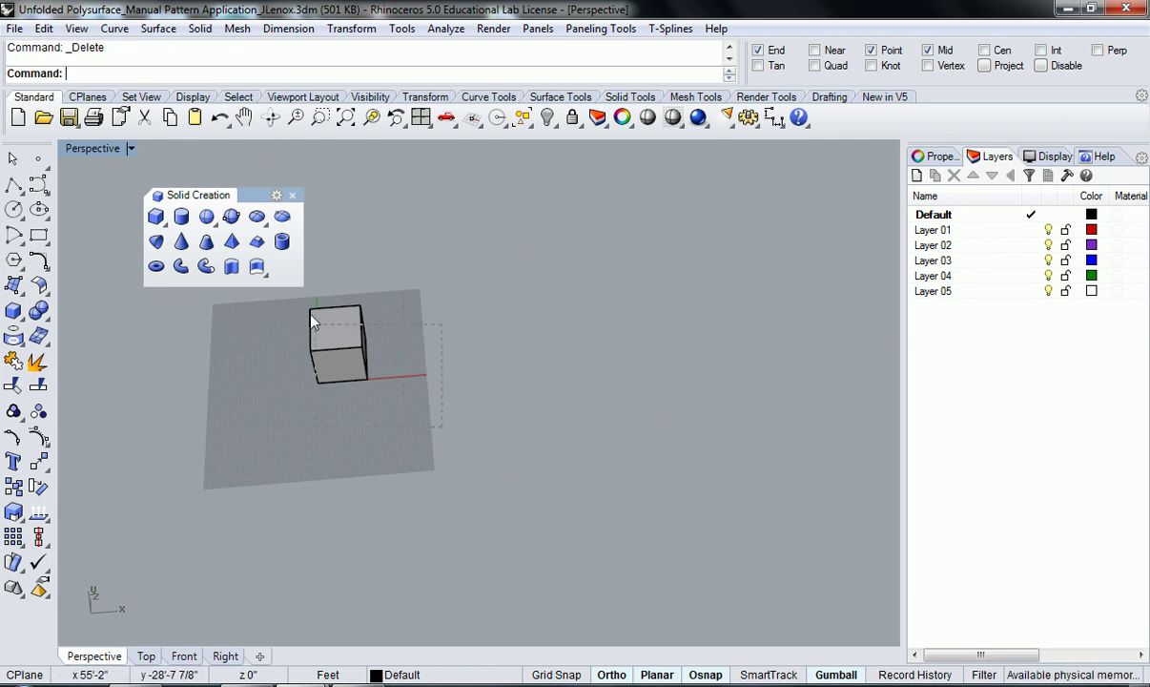
# Zoom the view to fit the selected box and orbit around it
pyautogui.click(307, 315)
pyautogui.hotkey('ctrl', 'w')
pyautogui.write('s')
pyautogui.press('Return')
pyautogui.press('Escape')
pyautogui.moveTo(368, 355); pyautogui.dragTo(591, 388, button='right')
pyautogui.scroll(-4, 474, 320)
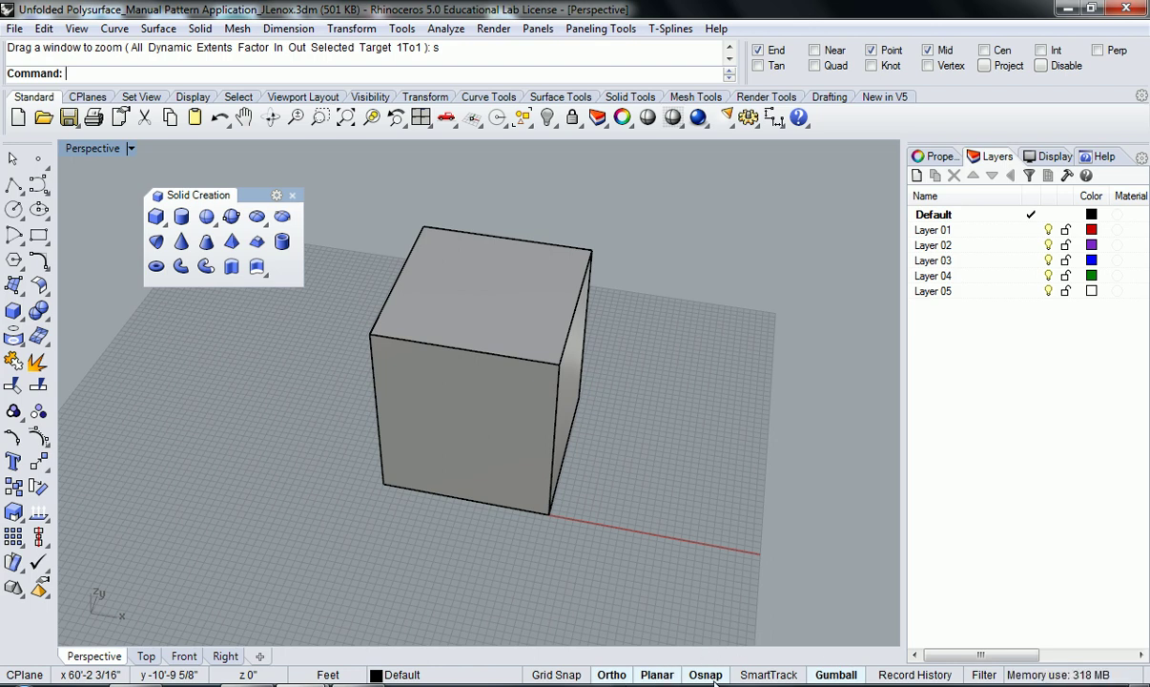
pyautogui.moveTo(742, 445); pyautogui.dragTo(541, 480, button='right')
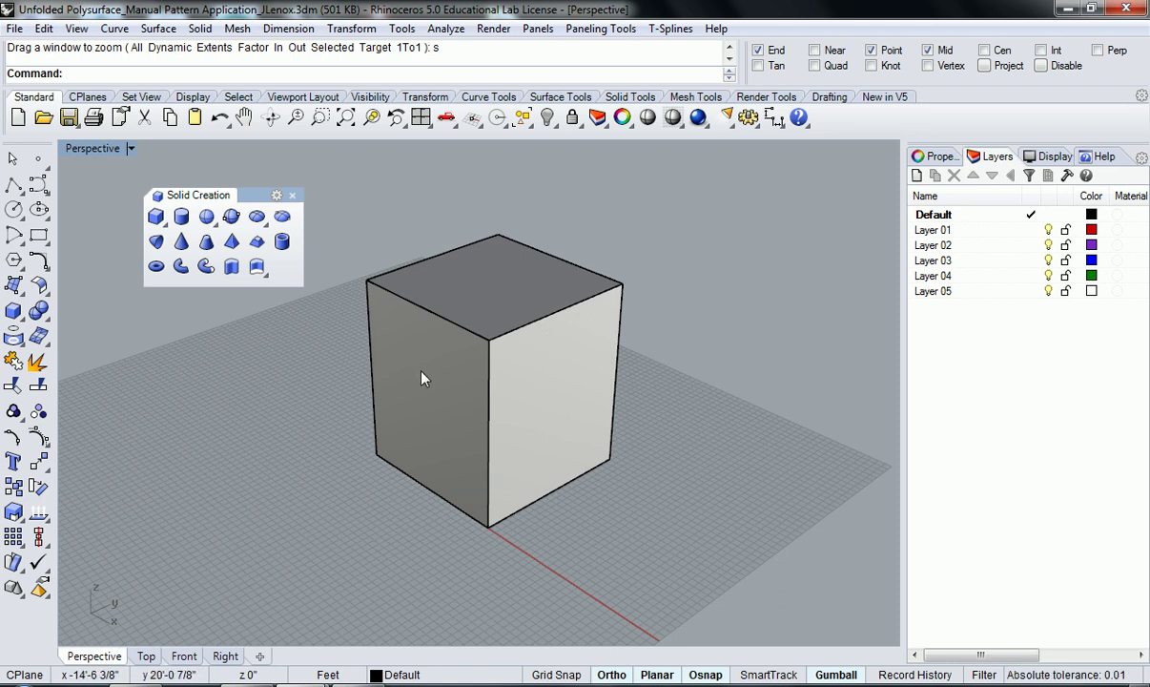
# Pick the box's top-left extrusion edge and slide it left
pyautogui.click(452, 322)
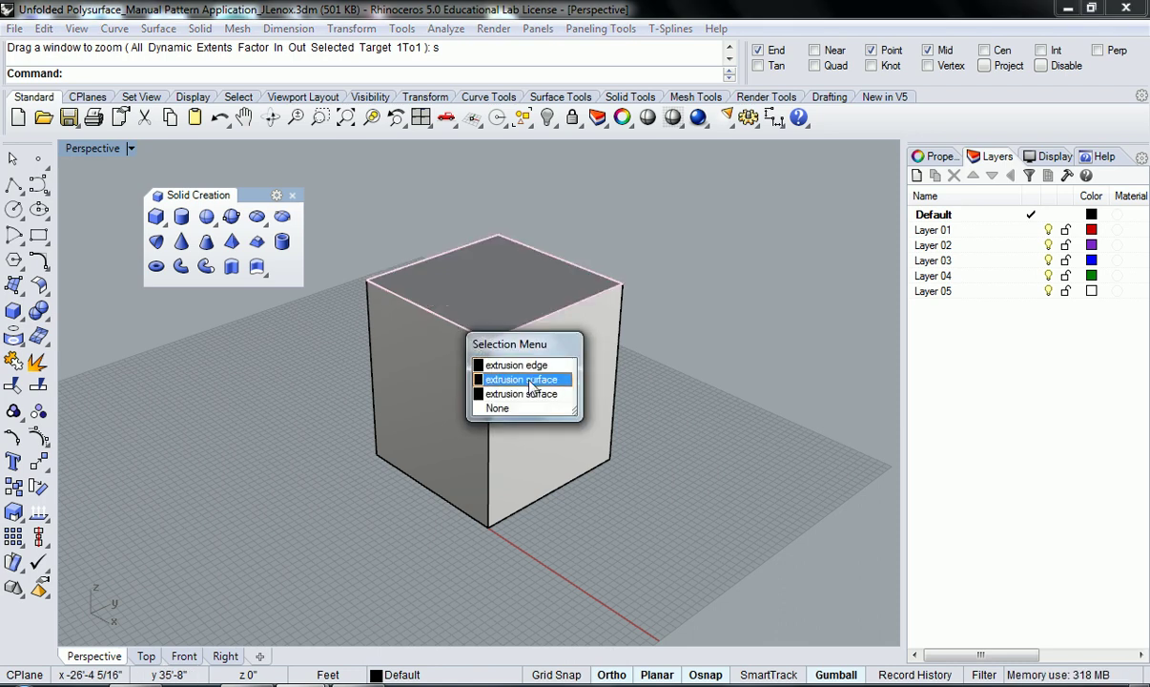
pyautogui.click(505, 365)
pyautogui.moveTo(480, 379); pyautogui.dragTo(478, 295, button='right')
pyautogui.click(464, 284)
pyautogui.moveTo(459, 291); pyautogui.dragTo(378, 314)
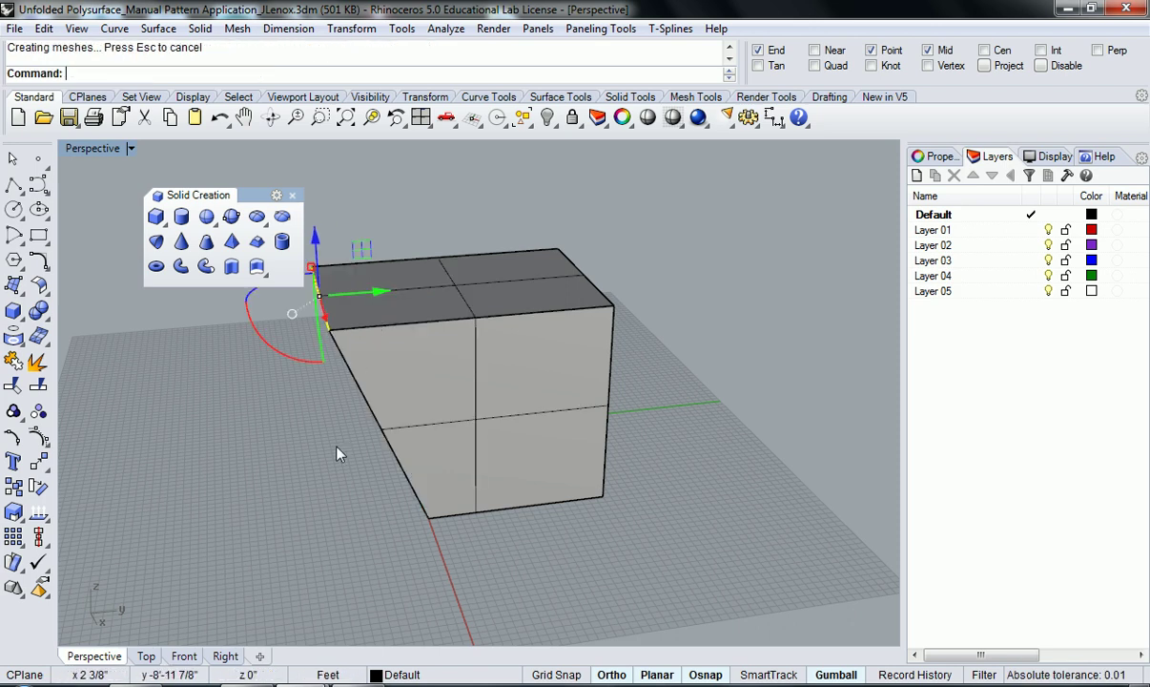
pyautogui.moveTo(333, 448); pyautogui.dragTo(464, 526, button='right')
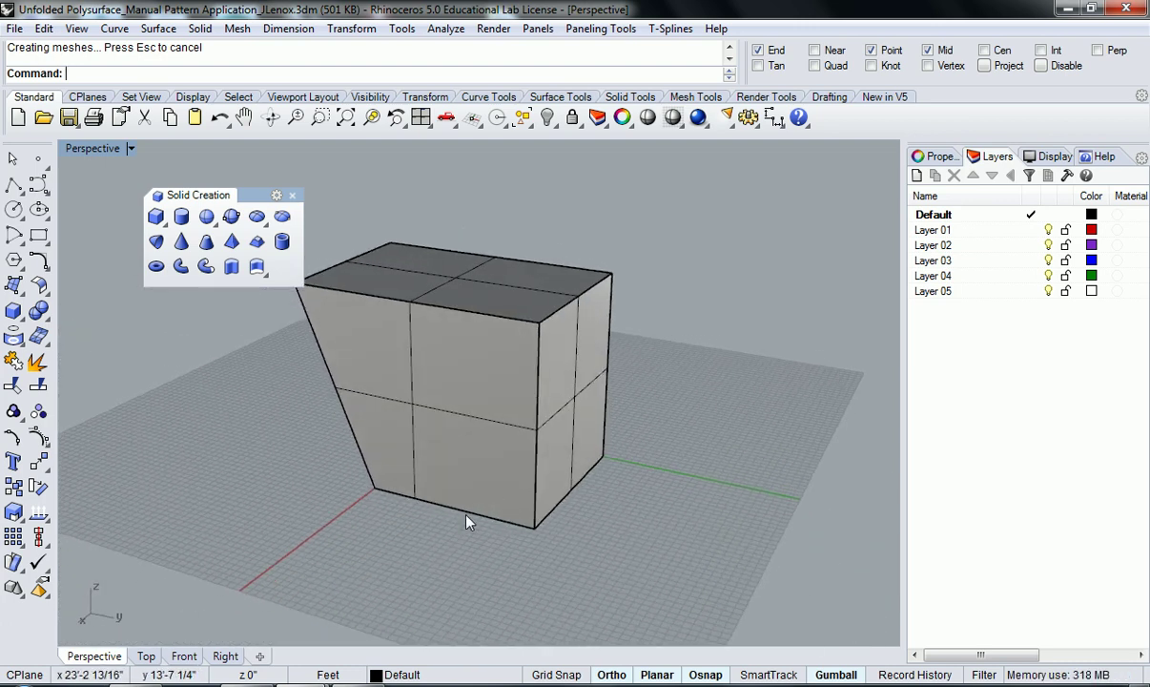
# Move another box edge left to slant its face
pyautogui.keyDown('ctrl'); pyautogui.keyDown('shift'); pyautogui.click(469, 523); pyautogui.keyUp('shift'); pyautogui.keyUp('ctrl')
pyautogui.moveTo(658, 527); pyautogui.dragTo(500, 513, button='right')
pyautogui.moveTo(336, 497); pyautogui.dragTo(286, 504)
pyautogui.click(295, 504)
pyautogui.moveTo(295, 505); pyautogui.dragTo(400, 481, button='right')
# Shift the front top edge right and slide the top-right edge sideways
pyautogui.keyDown('ctrl'); pyautogui.keyDown('shift'); pyautogui.click(448, 331); pyautogui.keyUp('shift'); pyautogui.keyUp('ctrl')
pyautogui.moveTo(482, 306); pyautogui.dragTo(450, 284, button='right')
pyautogui.moveTo(455, 289); pyautogui.dragTo(483, 301)
pyautogui.click(310, 436)
pyautogui.moveTo(310, 437); pyautogui.dragTo(577, 441, button='right')
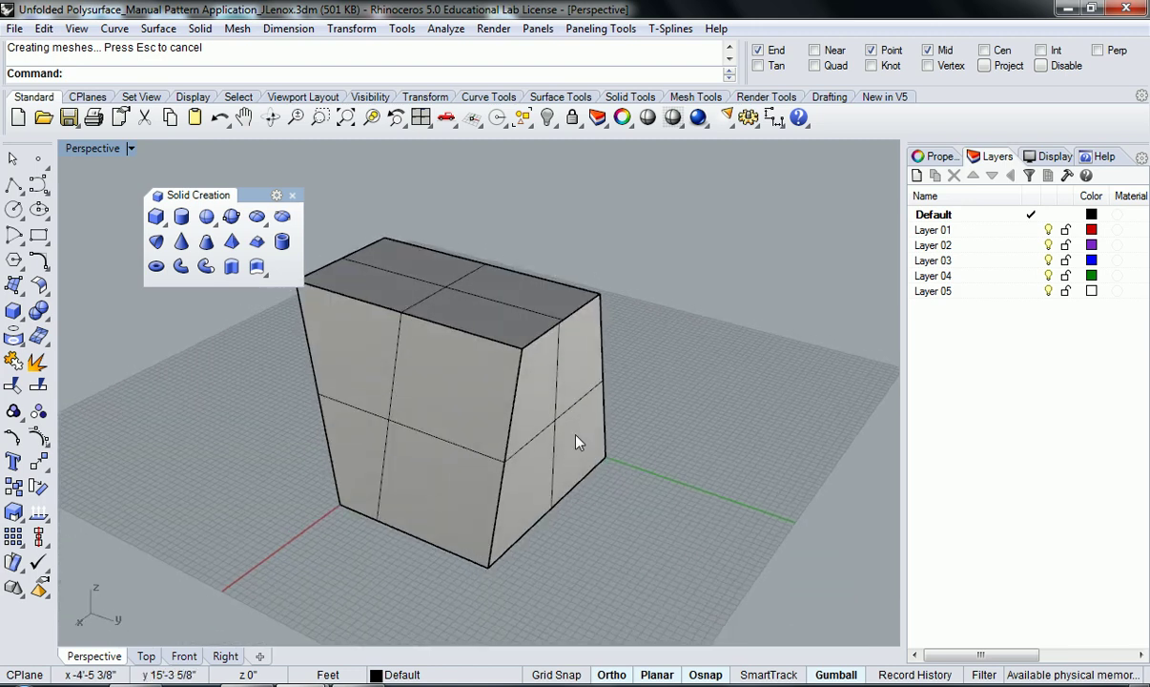
pyautogui.keyDown('ctrl'); pyautogui.keyDown('shift'); pyautogui.click(551, 333); pyautogui.keyUp('shift'); pyautogui.keyUp('ctrl')
pyautogui.moveTo(641, 336); pyautogui.dragTo(740, 391, button='right')
pyautogui.moveTo(648, 327); pyautogui.dragTo(610, 331)
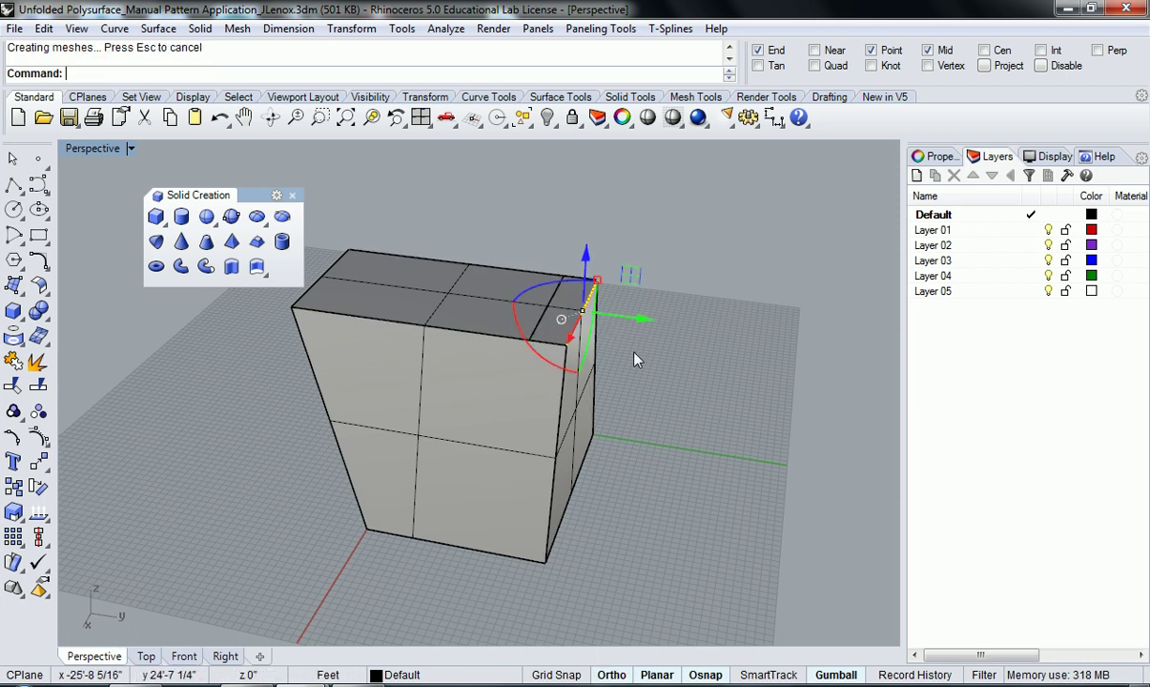
# Undo the last edge move
pyautogui.click(666, 373)
pyautogui.hotkey('ctrl', 'z')
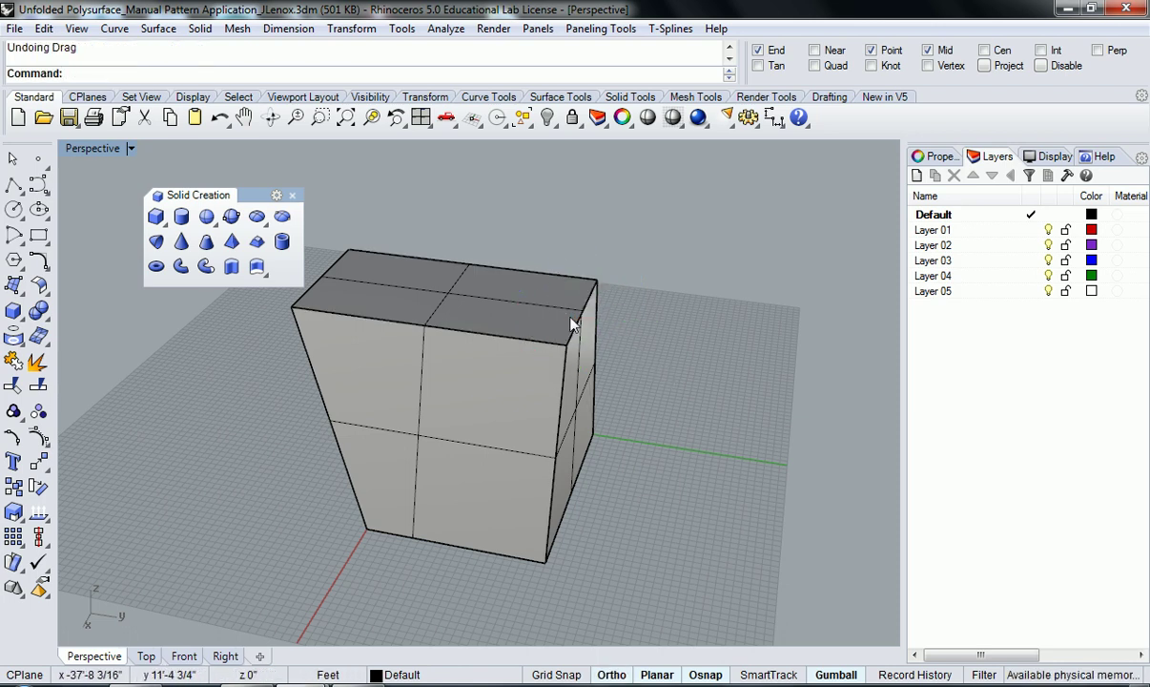
pyautogui.click(576, 313)
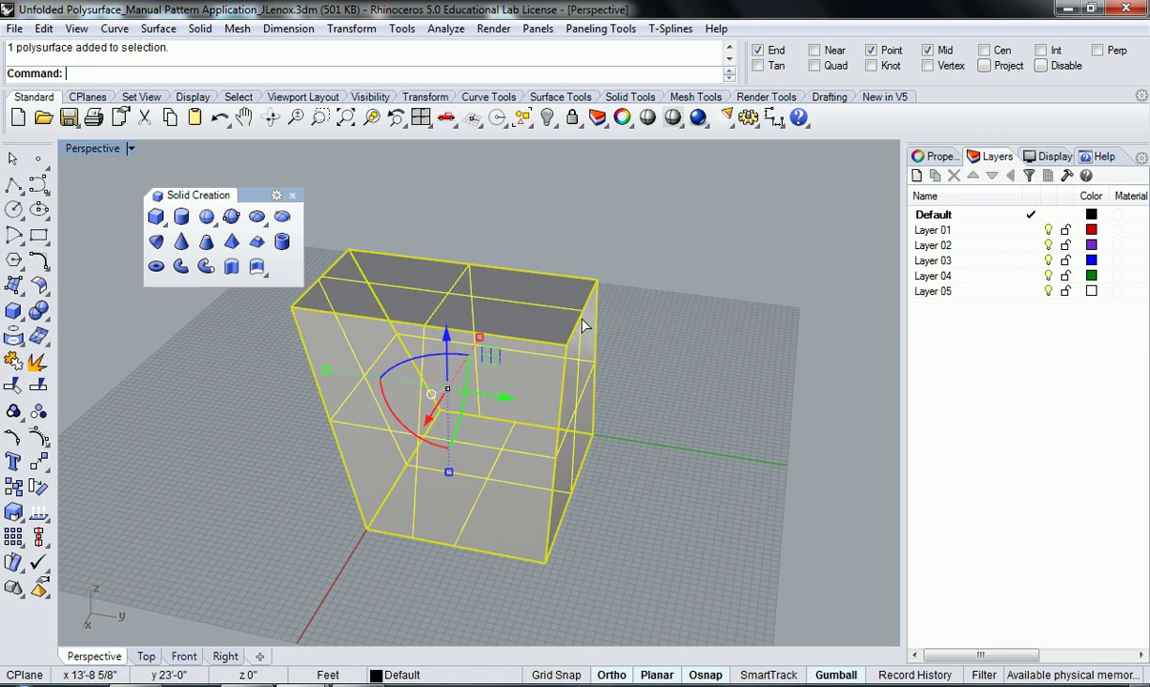
pyautogui.click(667, 395)
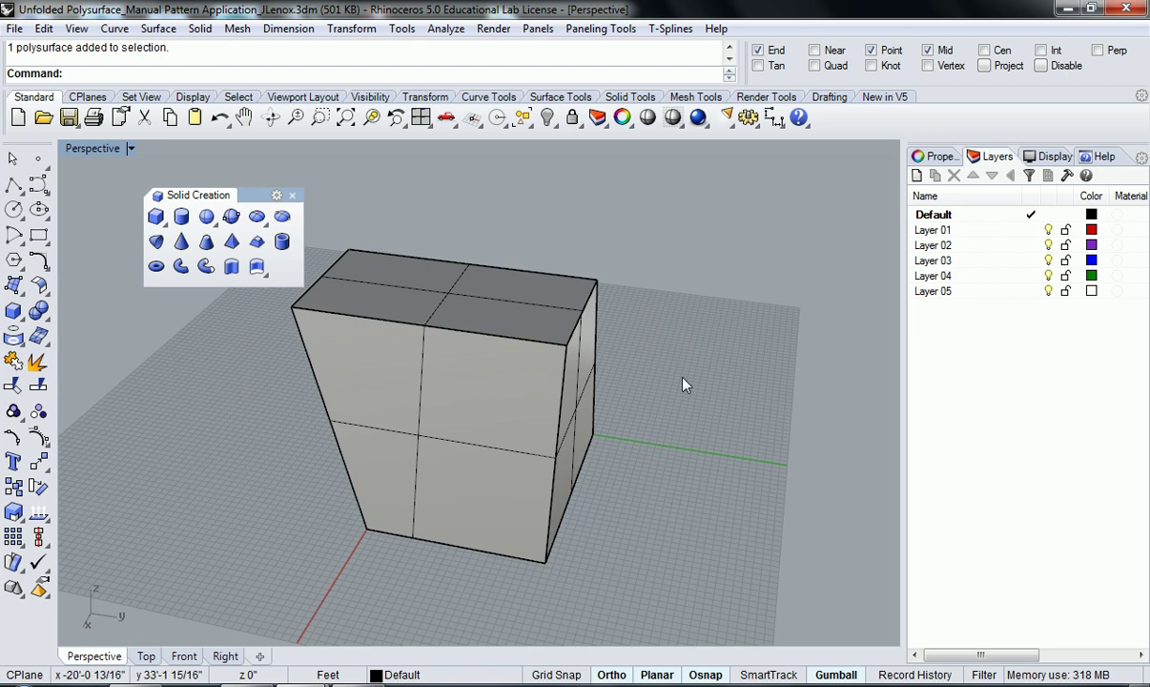
# Slide the top-right edge sideways and move the lower-left bottom edge right
pyautogui.keyDown('ctrl'); pyautogui.keyDown('shift'); pyautogui.click(582, 327); pyautogui.keyUp('shift'); pyautogui.keyUp('ctrl')
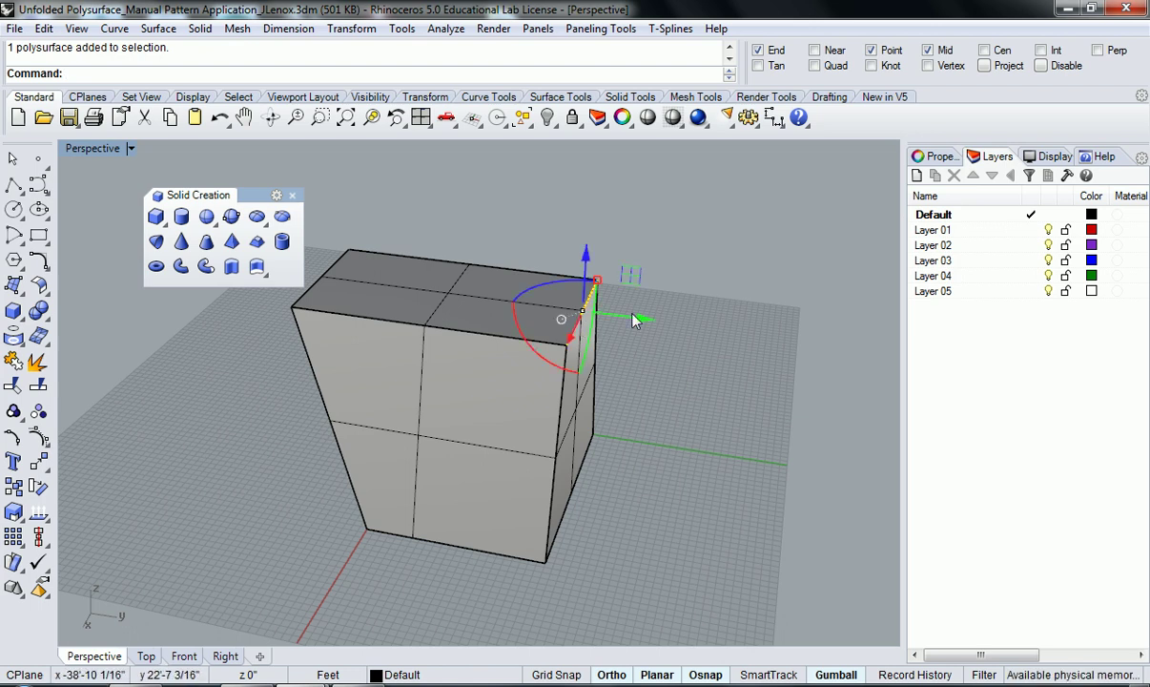
pyautogui.moveTo(644, 327); pyautogui.dragTo(593, 324)
pyautogui.moveTo(704, 427); pyautogui.dragTo(618, 485, button='right')
pyautogui.keyDown('ctrl'); pyautogui.keyDown('shift'); pyautogui.click(383, 500); pyautogui.keyUp('shift'); pyautogui.keyUp('ctrl')
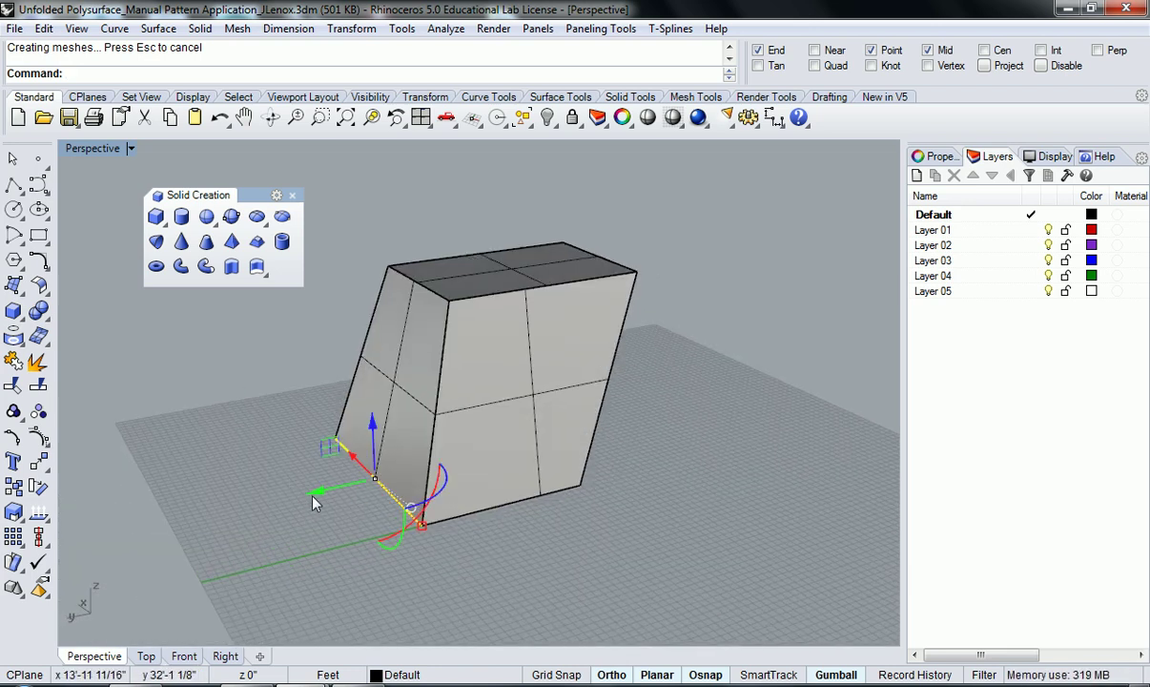
pyautogui.moveTo(315, 500); pyautogui.dragTo(360, 497)
pyautogui.click(540, 538)
pyautogui.moveTo(540, 538); pyautogui.dragTo(658, 510, button='right')
# Raise the top-left edge upward and orbit around the reshaped box
pyautogui.keyDown('ctrl'); pyautogui.keyDown('shift'); pyautogui.click(442, 292); pyautogui.keyUp('shift'); pyautogui.keyUp('ctrl')
pyautogui.moveTo(513, 290); pyautogui.dragTo(425, 225, button='right')
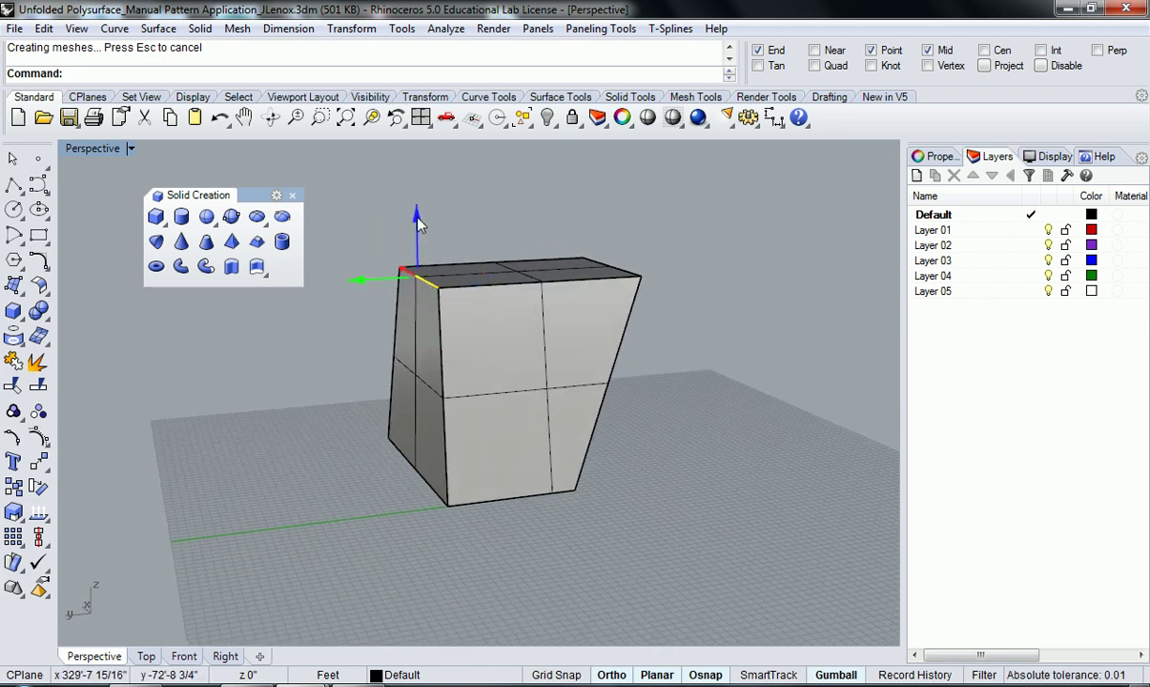
pyautogui.moveTo(416, 219); pyautogui.dragTo(428, 187)
pyautogui.click(329, 419)
pyautogui.moveTo(526, 432); pyautogui.dragTo(787, 470, button='right')
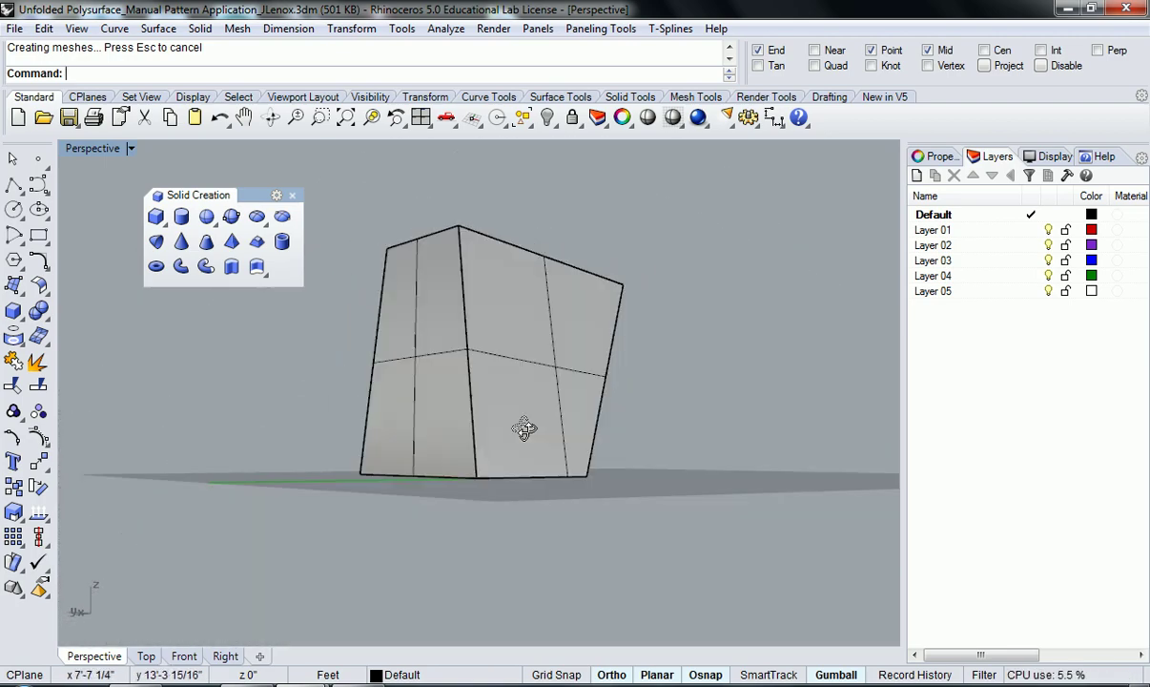
pyautogui.moveTo(629, 422); pyautogui.dragTo(347, 526, button='right')
pyautogui.click(370, 513)
pyautogui.moveTo(373, 472); pyautogui.dragTo(361, 374)
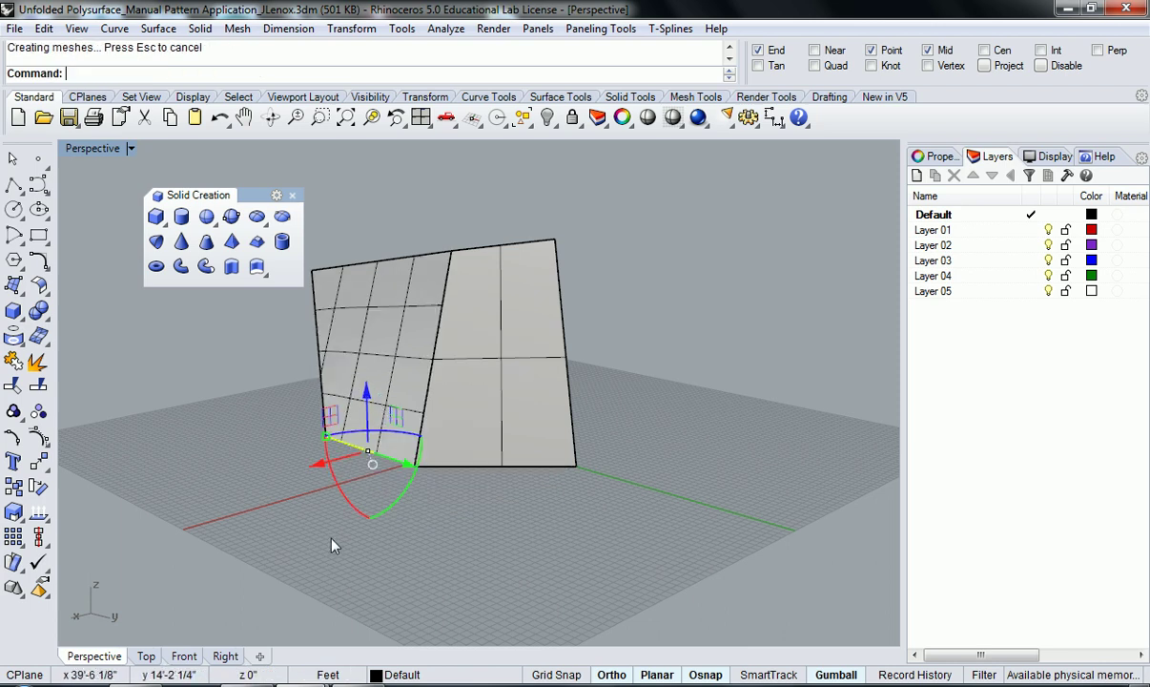
pyautogui.moveTo(331, 542); pyautogui.dragTo(716, 501, button='right')
pyautogui.moveTo(665, 452); pyautogui.dragTo(454, 474, button='right')
pyautogui.hotkey('ctrl', 'z')
pyautogui.keyDown('ctrl'); pyautogui.keyDown('shift'); pyautogui.click(489, 588); pyautogui.keyUp('shift'); pyautogui.keyUp('ctrl')
pyautogui.moveTo(488, 591); pyautogui.dragTo(489, 515)
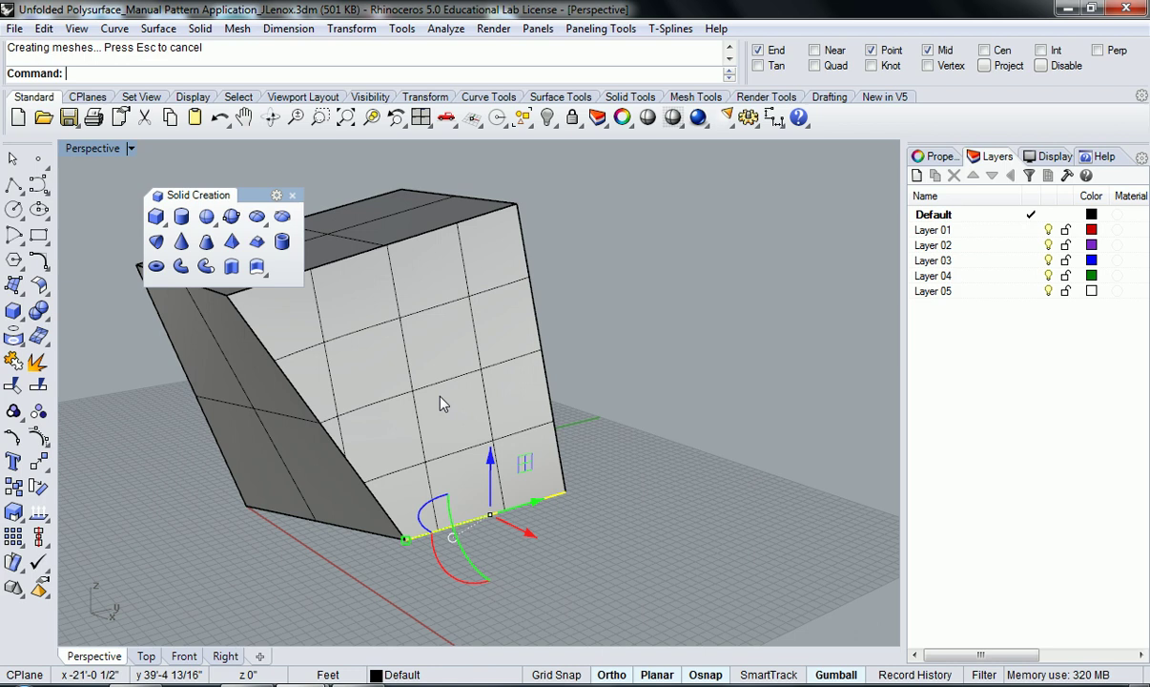
pyautogui.hotkey('ctrl', 'z')
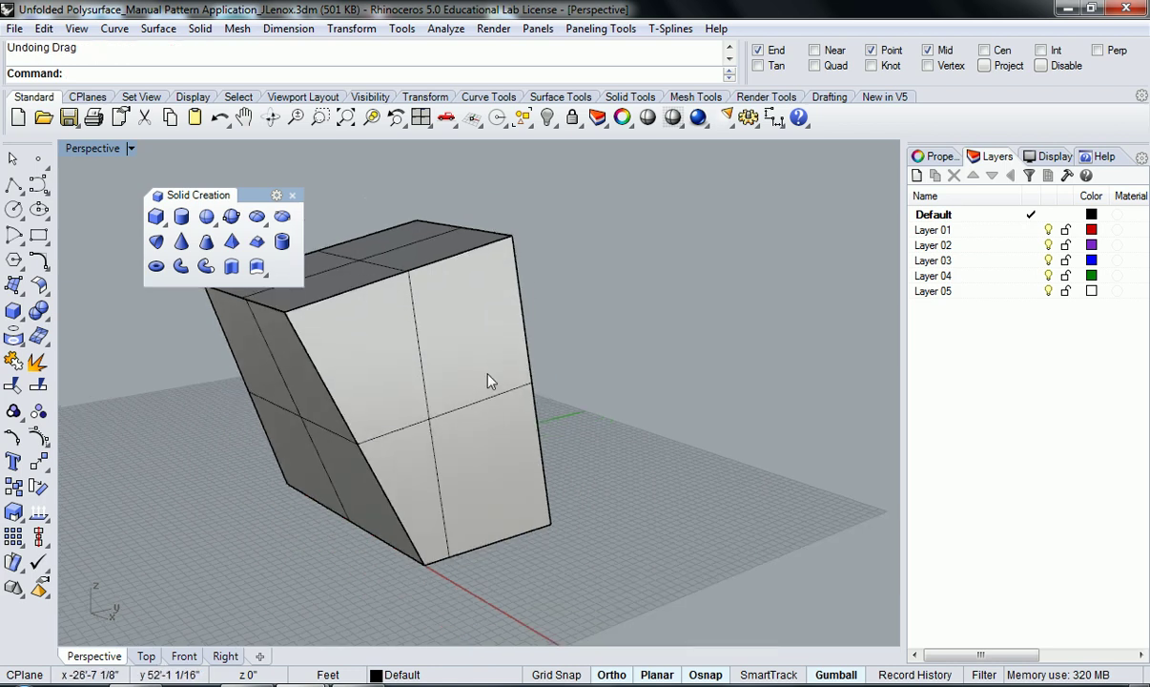
pyautogui.moveTo(452, 378); pyautogui.dragTo(580, 456, button='right')
# Select the tapered box and close the Solid Creation toolbar
pyautogui.click(516, 404)
pyautogui.moveTo(516, 404); pyautogui.dragTo(405, 515, button='right')
pyautogui.click(292, 195)
pyautogui.moveTo(292, 374); pyautogui.dragTo(246, 410, button='right')
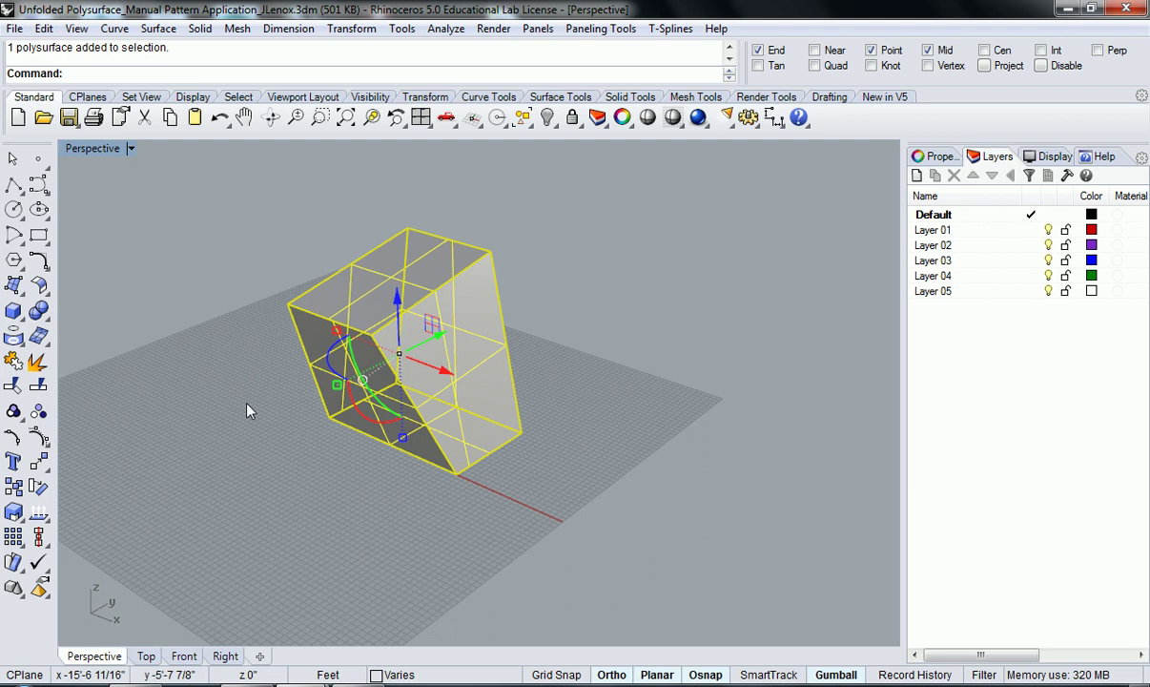
# Unroll the box with UnrollSrf, Explode=Yes, into separate flat faces
pyautogui.write('Un')
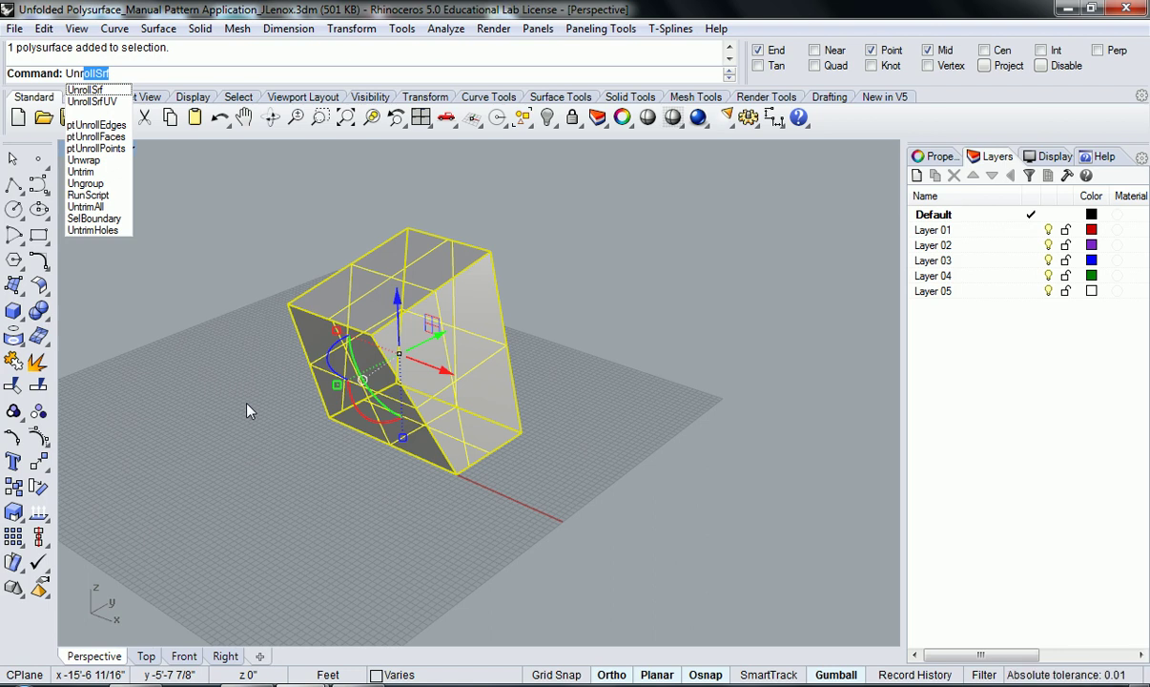
pyautogui.press('Return')
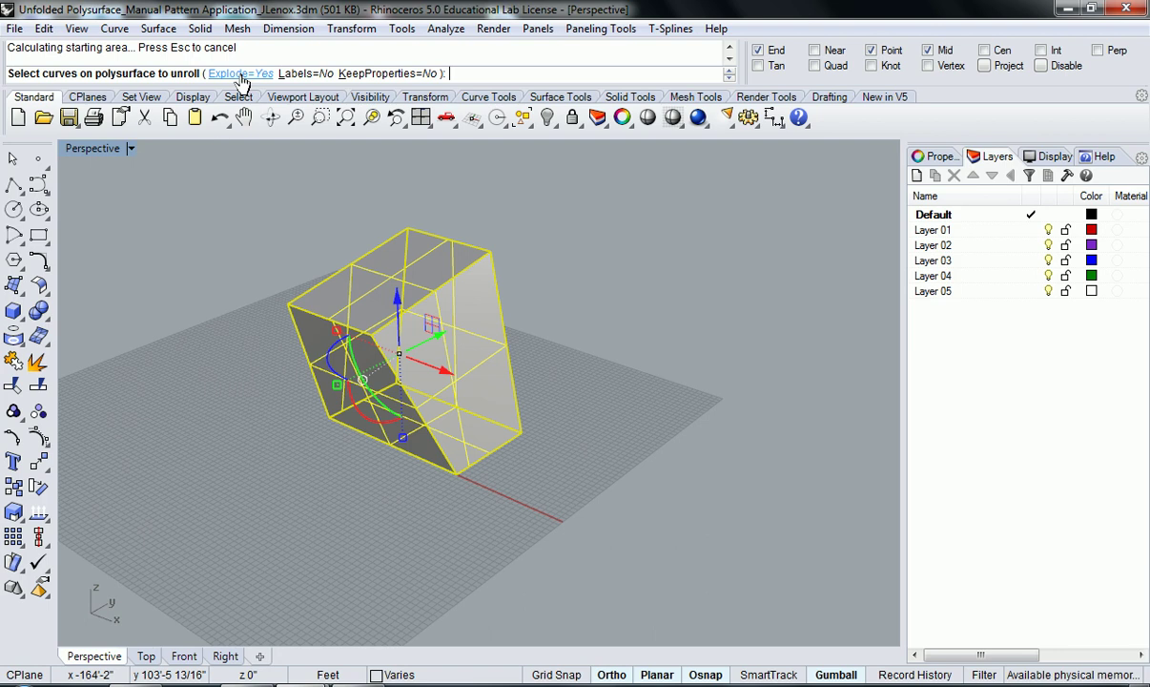
pyautogui.moveTo(213, 321); pyautogui.dragTo(377, 336, button='right')
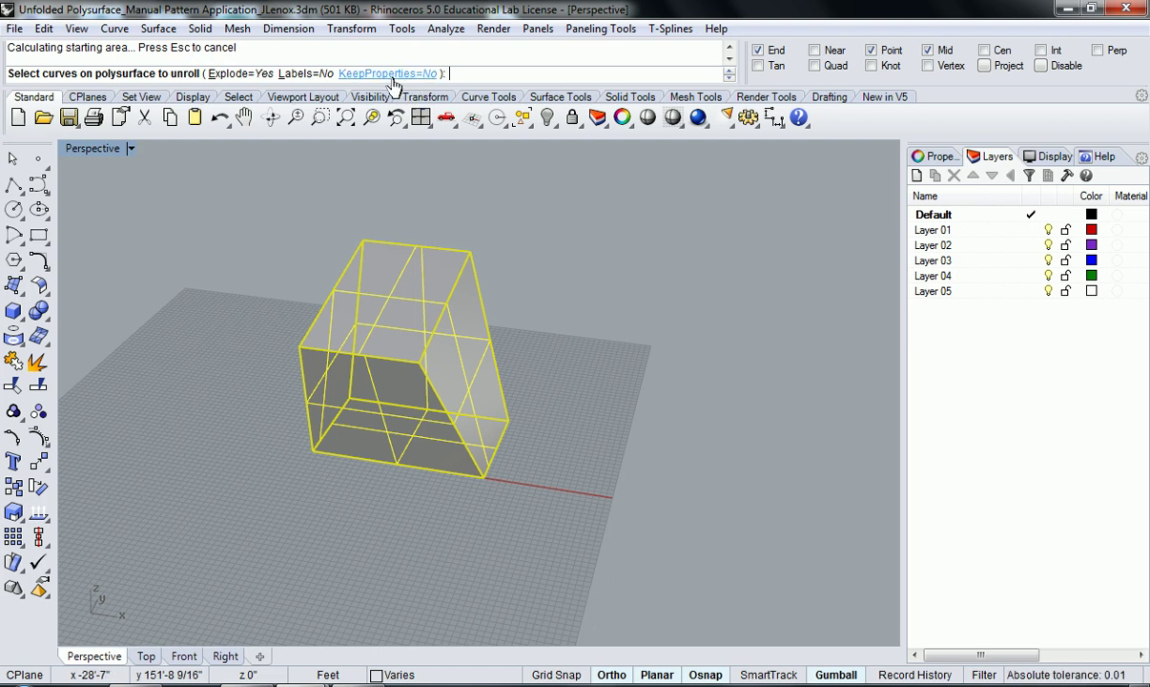
pyautogui.press('Return')
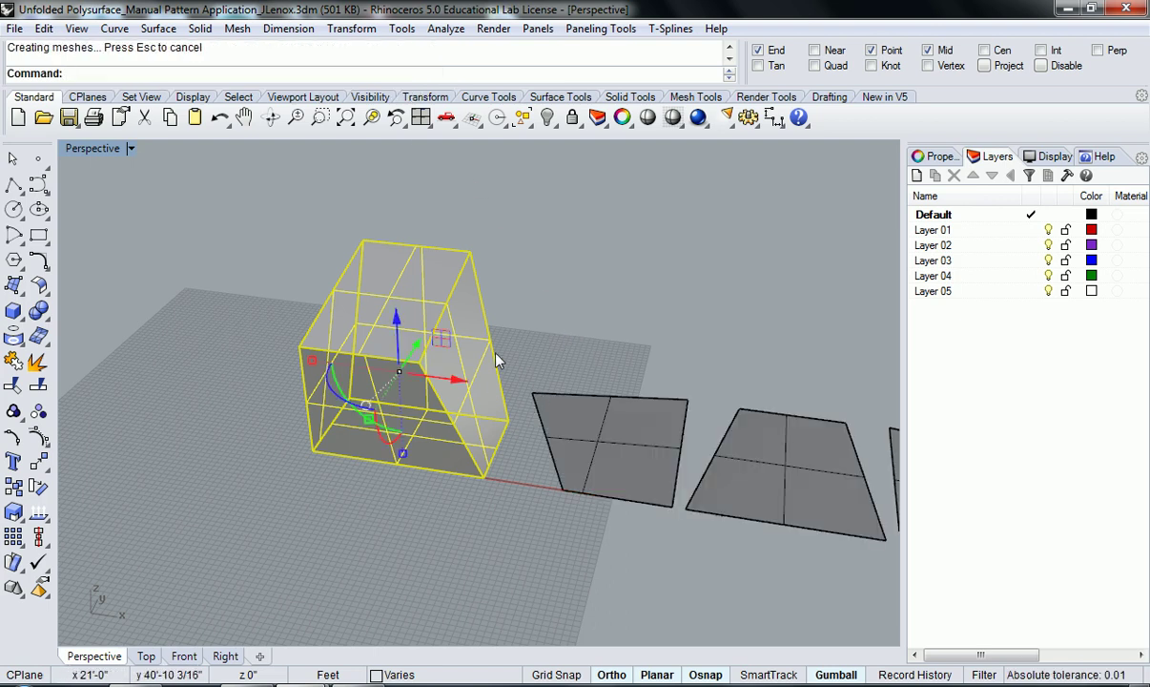
# Move the box higher up using the Move command
pyautogui.write('m')
pyautogui.press('Return')
pyautogui.click(543, 341)
pyautogui.click(599, 238)
# Select the six flattened faces laid out beside the box
pyautogui.scroll(-3, 601, 241)
pyautogui.moveTo(743, 332); pyautogui.dragTo(385, 290, button='right')
pyautogui.press('Escape')
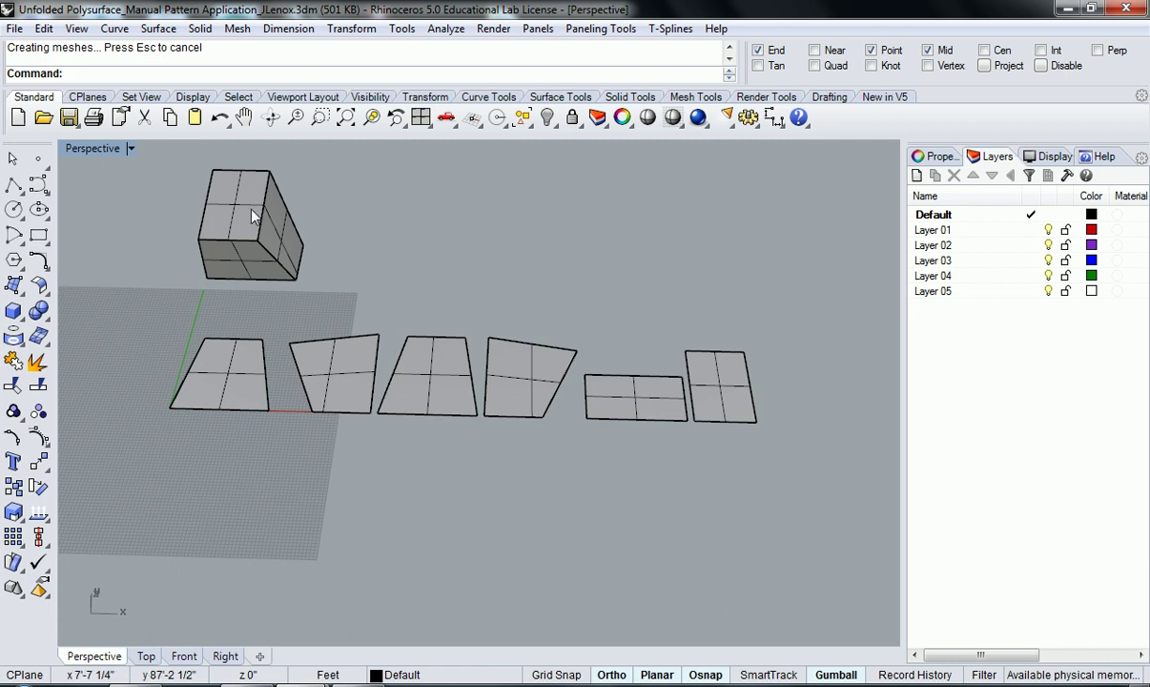
pyautogui.moveTo(276, 274); pyautogui.dragTo(760, 472, button='right')
pyautogui.moveTo(760, 469); pyautogui.dragTo(203, 391)
pyautogui.click(331, 486)
pyautogui.click(200, 386)
pyautogui.keyDown('shift'); pyautogui.click(343, 381); pyautogui.keyUp('shift')
pyautogui.keyDown('shift'); pyautogui.click(433, 382); pyautogui.keyUp('shift')
pyautogui.keyDown('shift'); pyautogui.click(495, 385); pyautogui.keyUp('shift')
pyautogui.keyDown('shift'); pyautogui.click(634, 391); pyautogui.keyUp('shift')
pyautogui.keyDown('shift'); pyautogui.click(720, 386); pyautogui.keyUp('shift')
pyautogui.moveTo(542, 386); pyautogui.dragTo(247, 357, button='right')
# Undo the last action, then repeat Move on the box and pick its base point
pyautogui.click(267, 257)
pyautogui.click(344, 300)
pyautogui.moveTo(346, 311); pyautogui.dragTo(385, 363, button='right')
pyautogui.hotkey('ctrl', 'z')
pyautogui.hotkey('ctrl', 'z')
pyautogui.rightClick(353, 444)
pyautogui.click(352, 444)
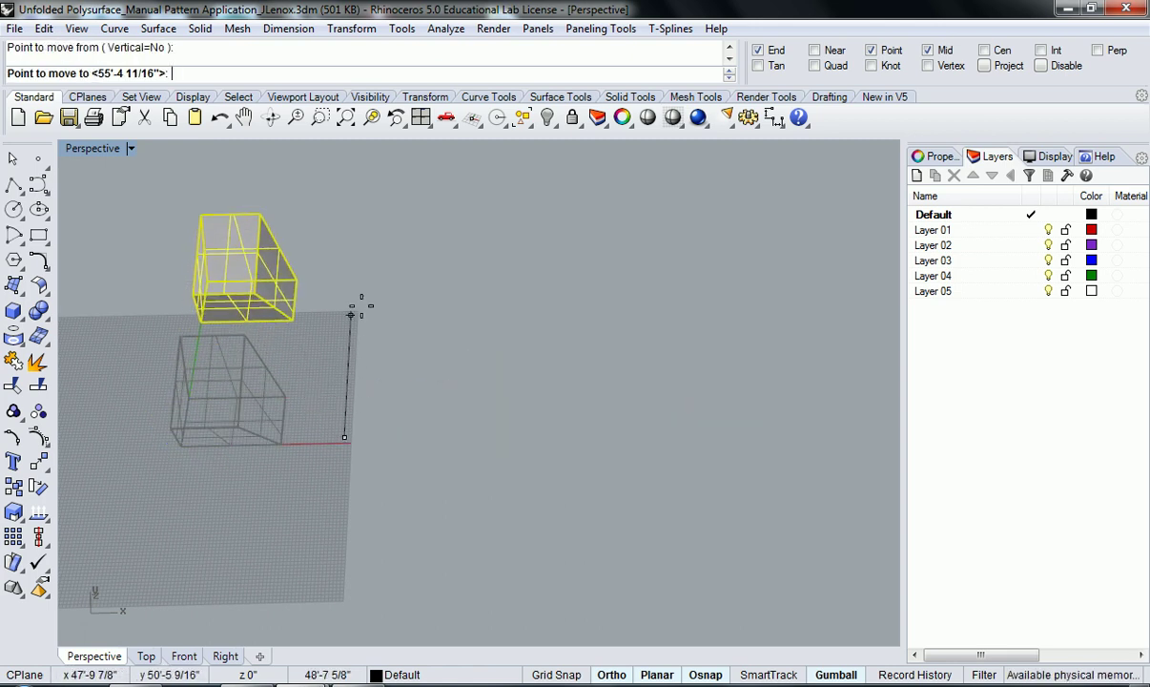
# Place the box at the upper left and unroll it with UnrollSrf, Explode=No
pyautogui.click(343, 283)
pyautogui.click(270, 268)
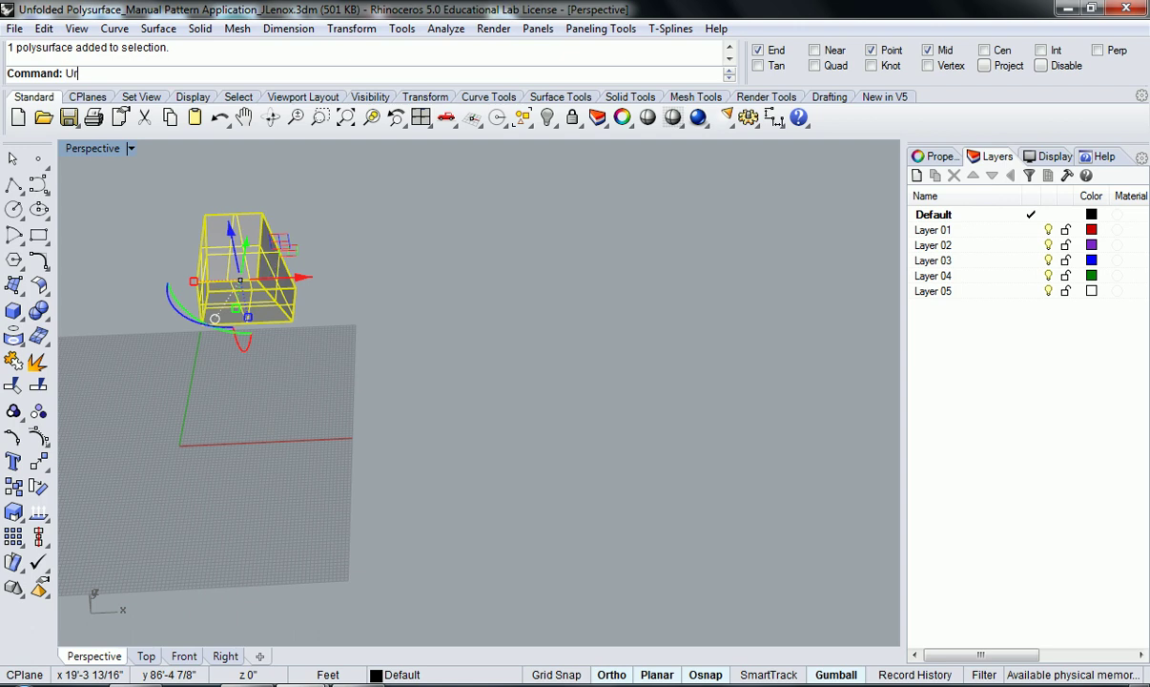
pyautogui.press('BackSpace')
pyautogui.press('BackSpace')
pyautogui.write('nroll')
pyautogui.press('Return')
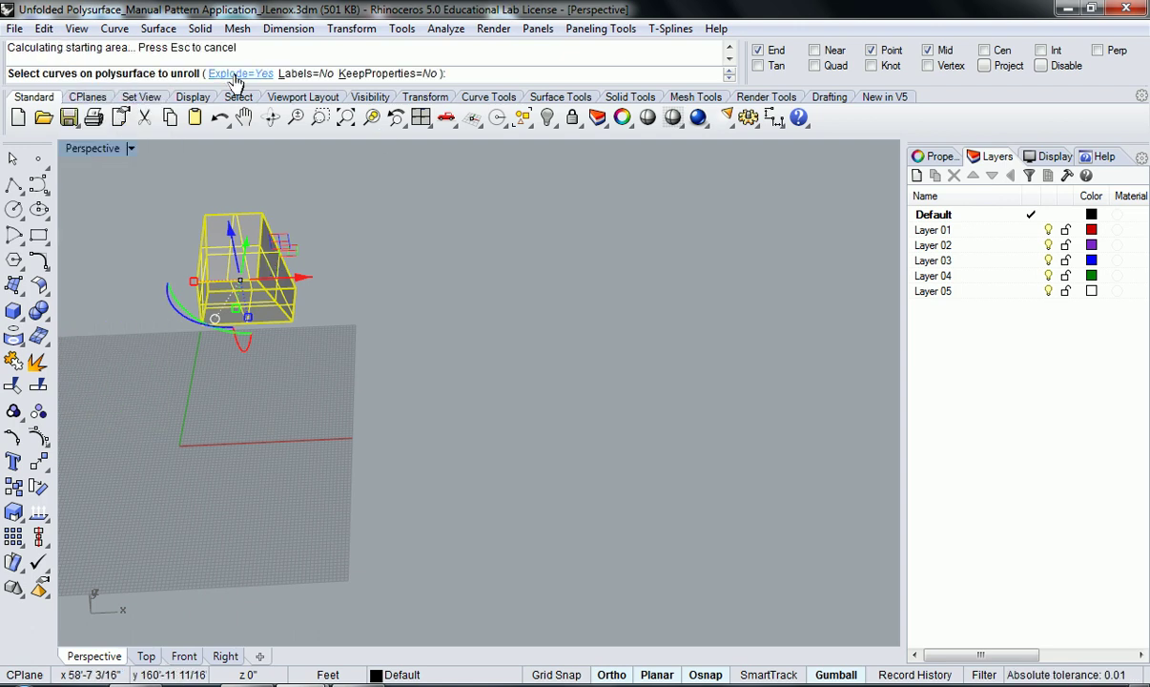
pyautogui.click(232, 74)
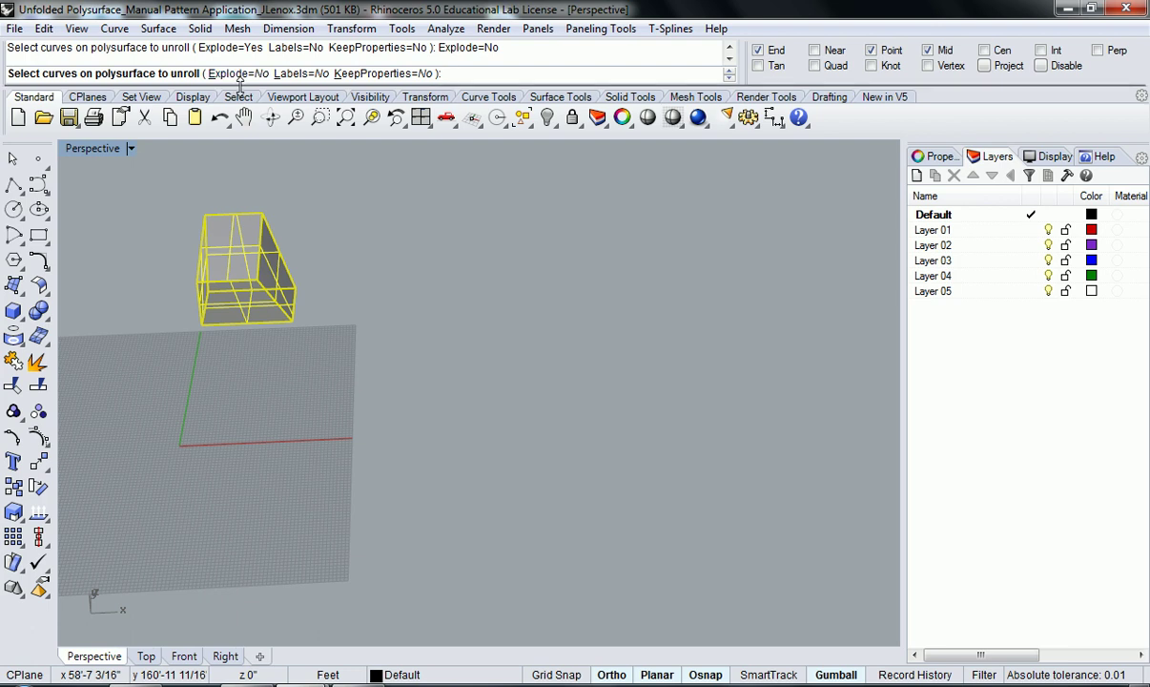
pyautogui.press('Return')
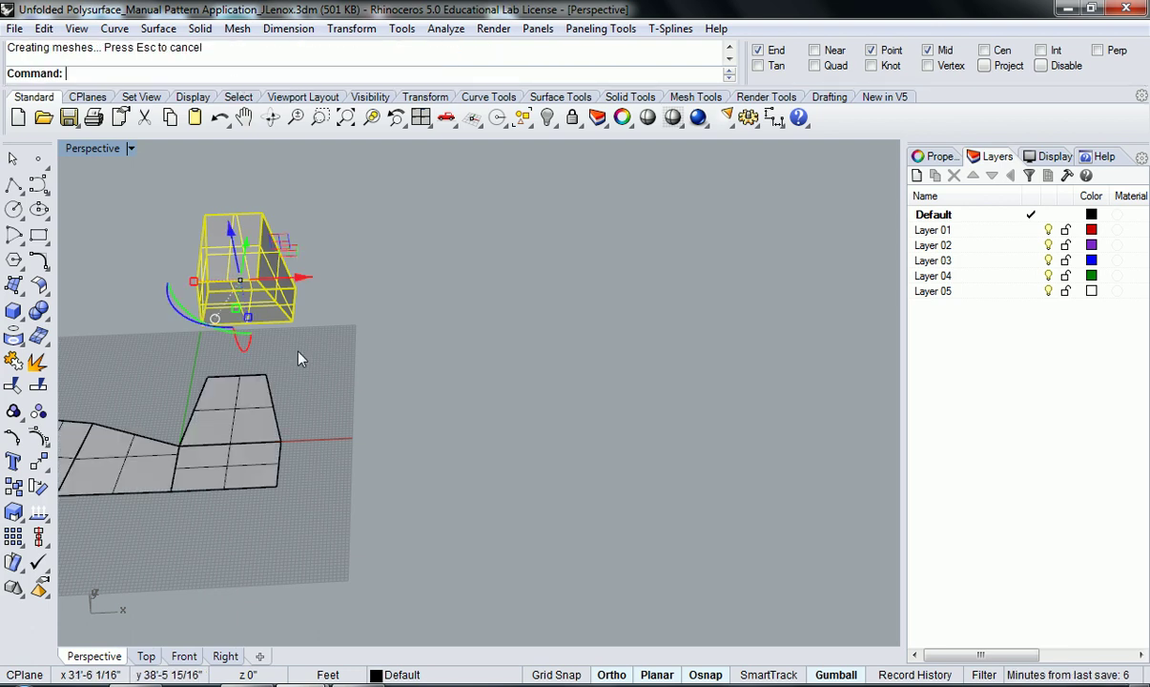
# Deselect the box and orbit and zoom around the connected net to inspect it
pyautogui.moveTo(293, 365); pyautogui.dragTo(396, 363, button='right')
pyautogui.click(426, 464)
pyautogui.moveTo(426, 464); pyautogui.dragTo(562, 342, button='right')
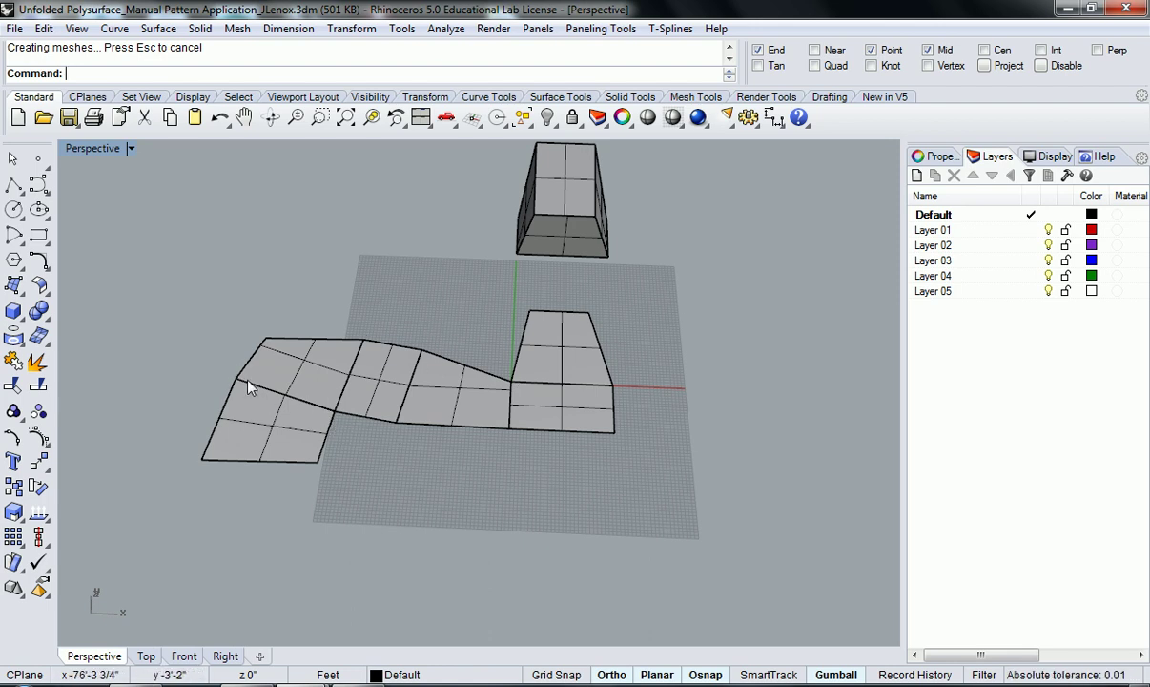
pyautogui.scroll(10, 257, 391)
pyautogui.scroll(-10, 245, 353)
pyautogui.scroll(-5, 396, 412)
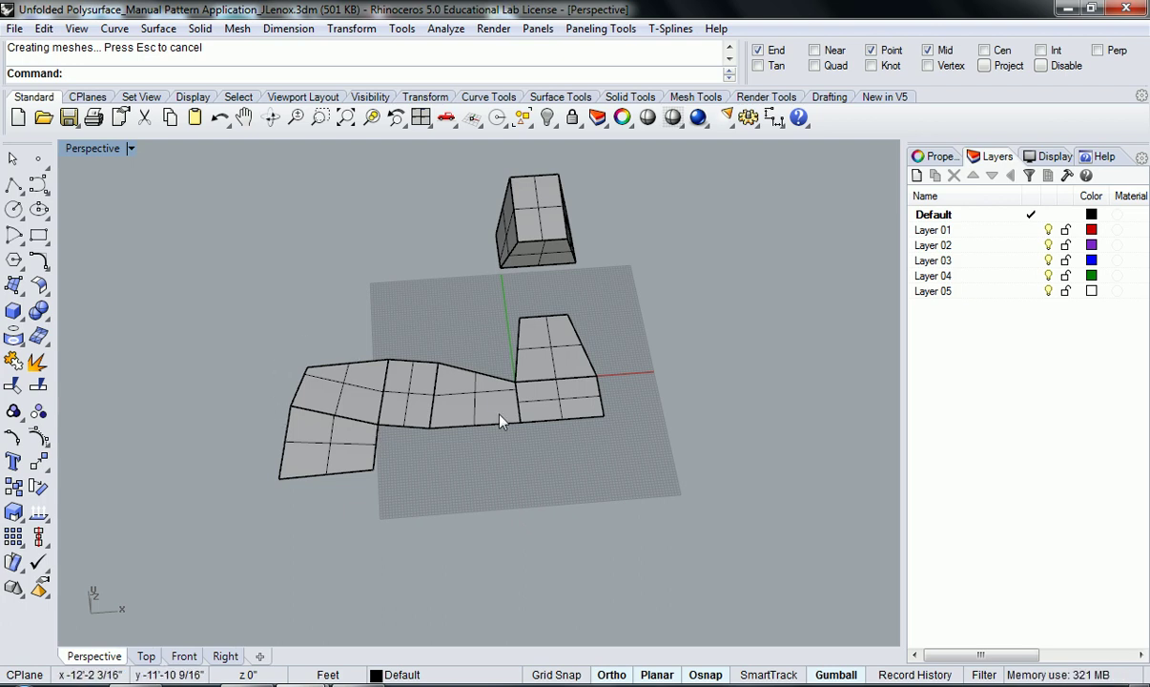
pyautogui.moveTo(441, 483); pyautogui.dragTo(417, 358, button='right')
pyautogui.scroll(3, 415, 359)
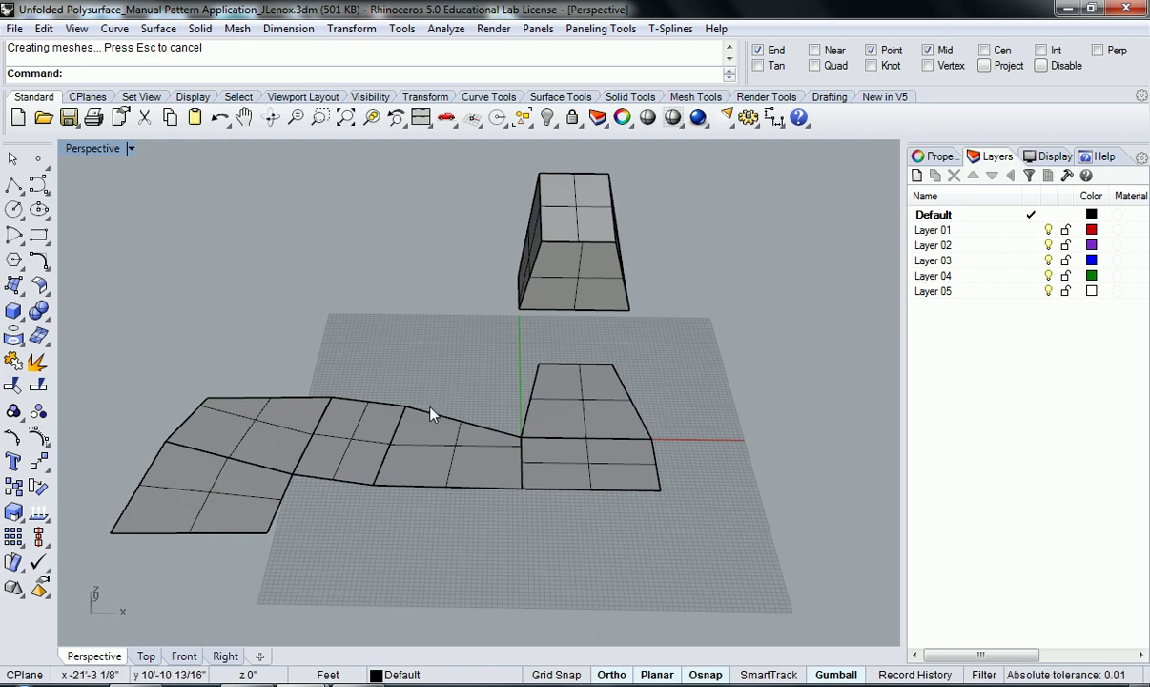
pyautogui.moveTo(509, 296); pyautogui.dragTo(390, 436, button='right')
# Delete the plain net and unroll the box again with UnrollSrf, Labels=Yes
pyautogui.click(385, 465)
pyautogui.press('Delete')
pyautogui.write('Unro')
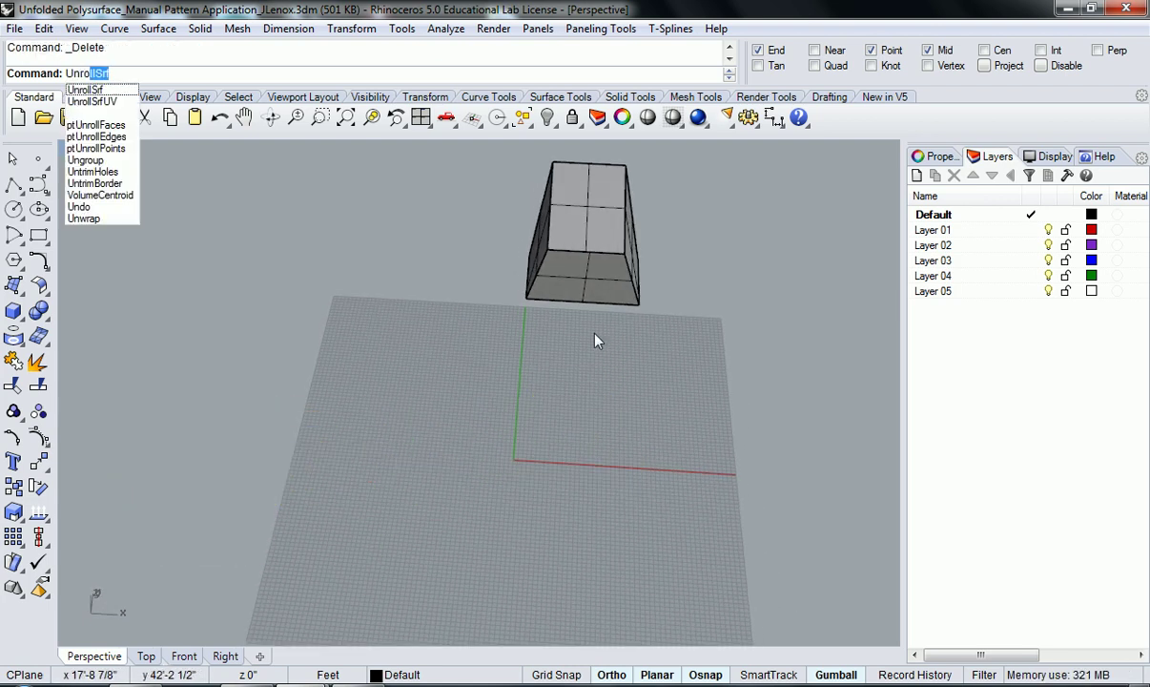
pyautogui.press('Return')
pyautogui.click(575, 260)
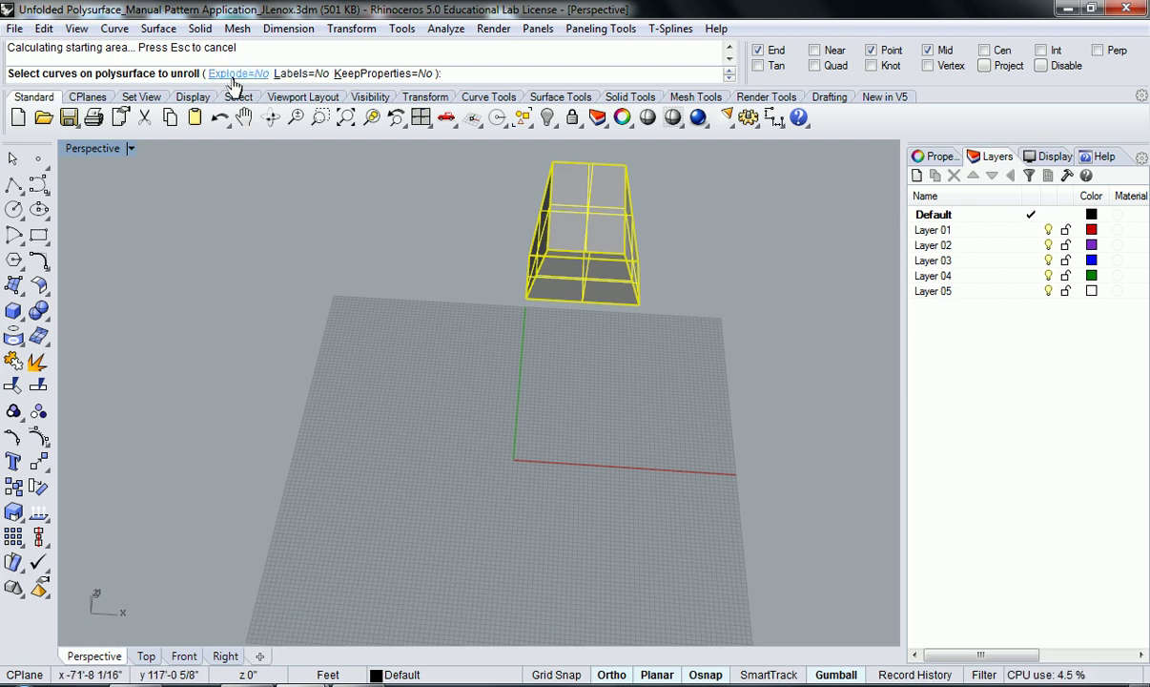
pyautogui.click(303, 74)
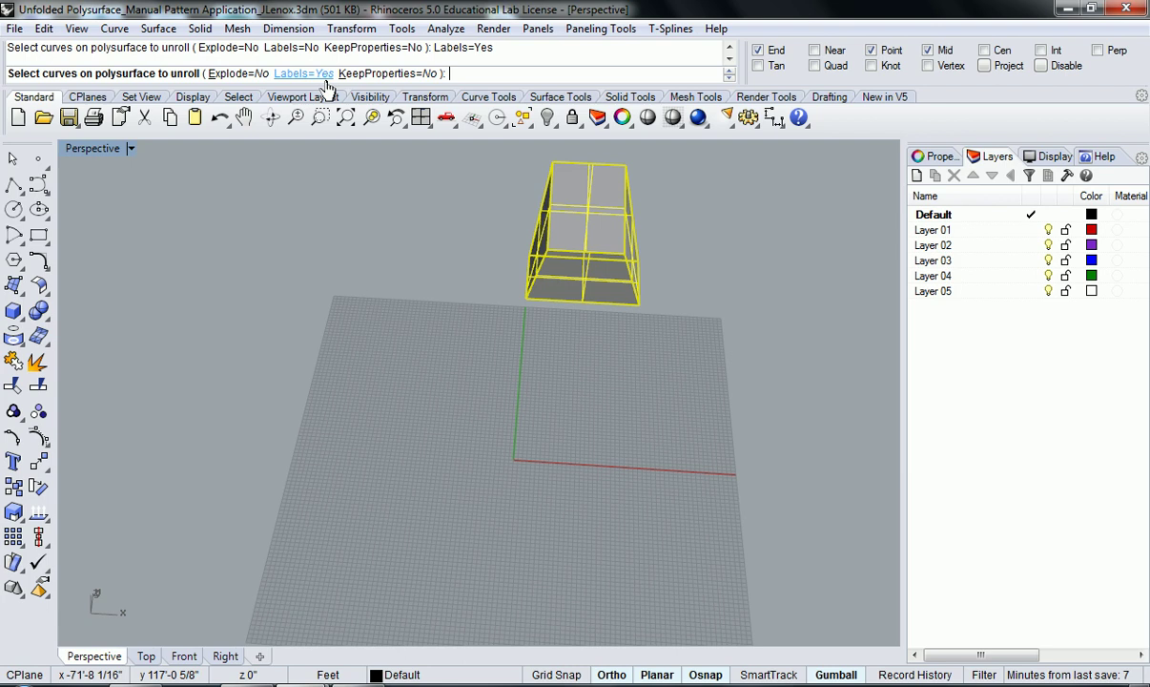
pyautogui.press('Return')
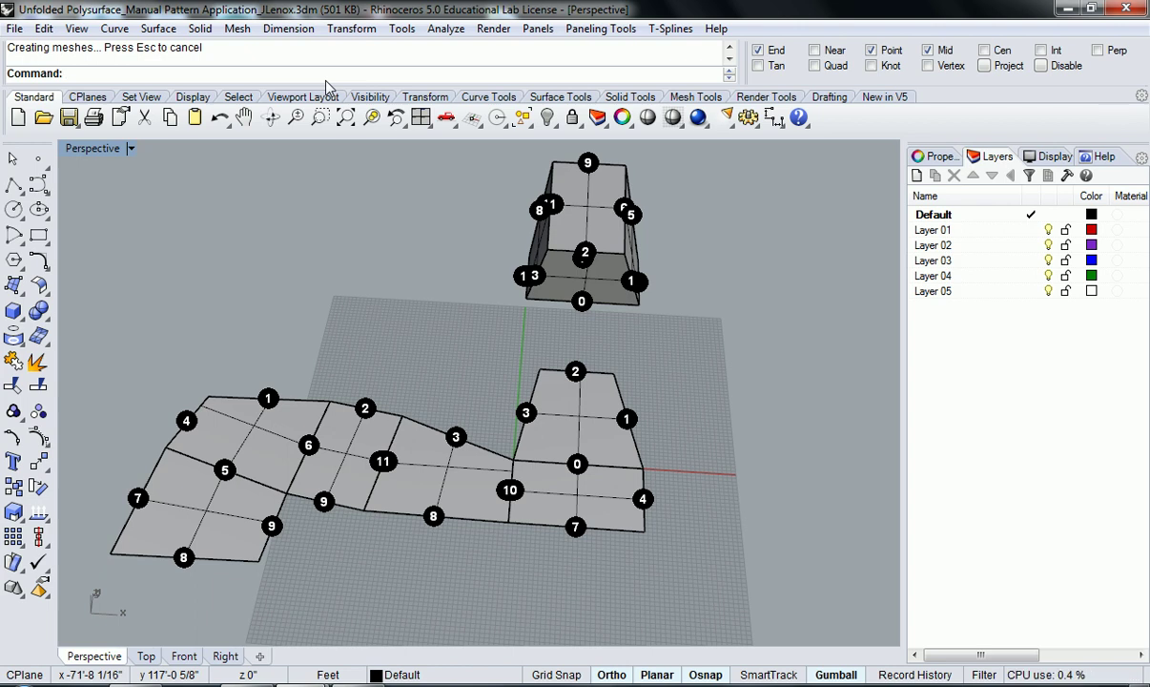
# Orbit around the labelled net and box, trying selections among overlapping objects
pyautogui.moveTo(323, 390); pyautogui.dragTo(536, 346, button='right')
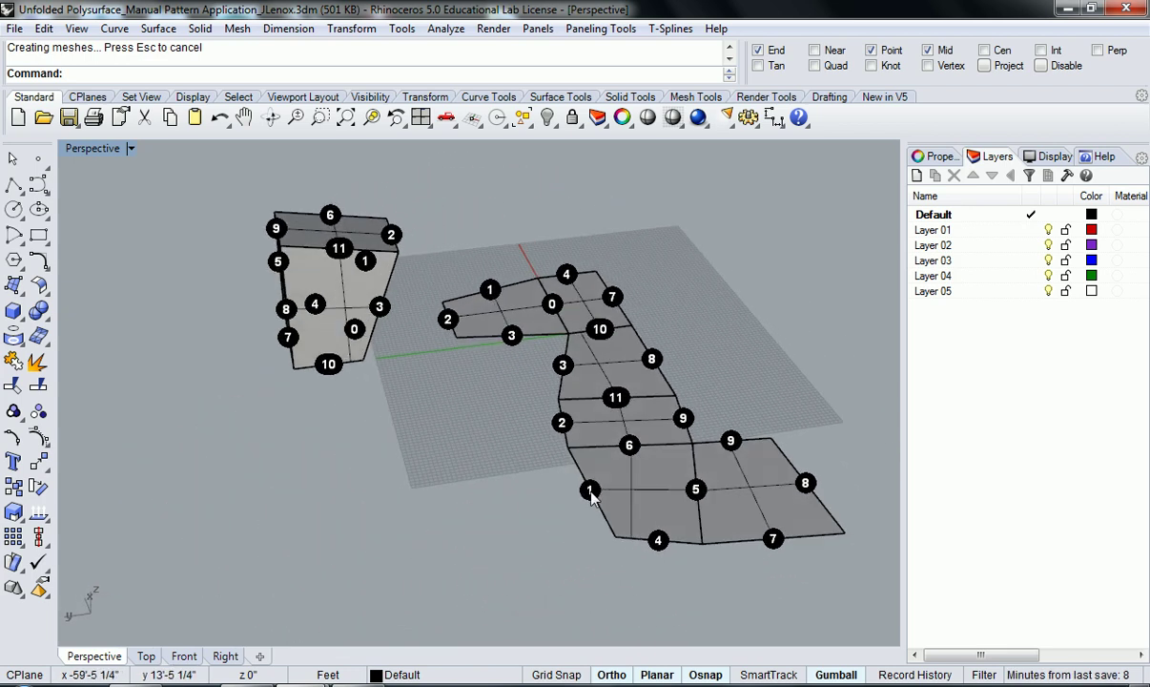
pyautogui.click(587, 494)
pyautogui.moveTo(406, 443); pyautogui.dragTo(170, 304, button='right')
pyautogui.press('Escape')
pyautogui.scroll(3, 534, 448)
pyautogui.click(617, 374)
pyautogui.press('Escape')
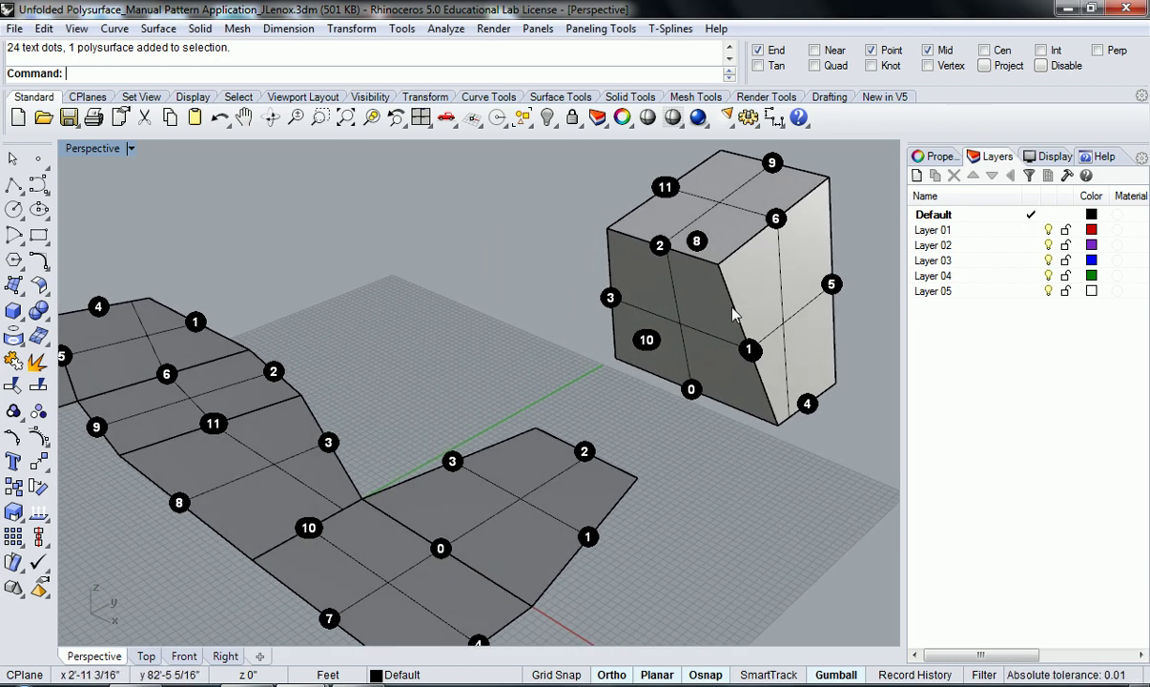
pyautogui.moveTo(765, 385); pyautogui.dragTo(665, 352, button='right')
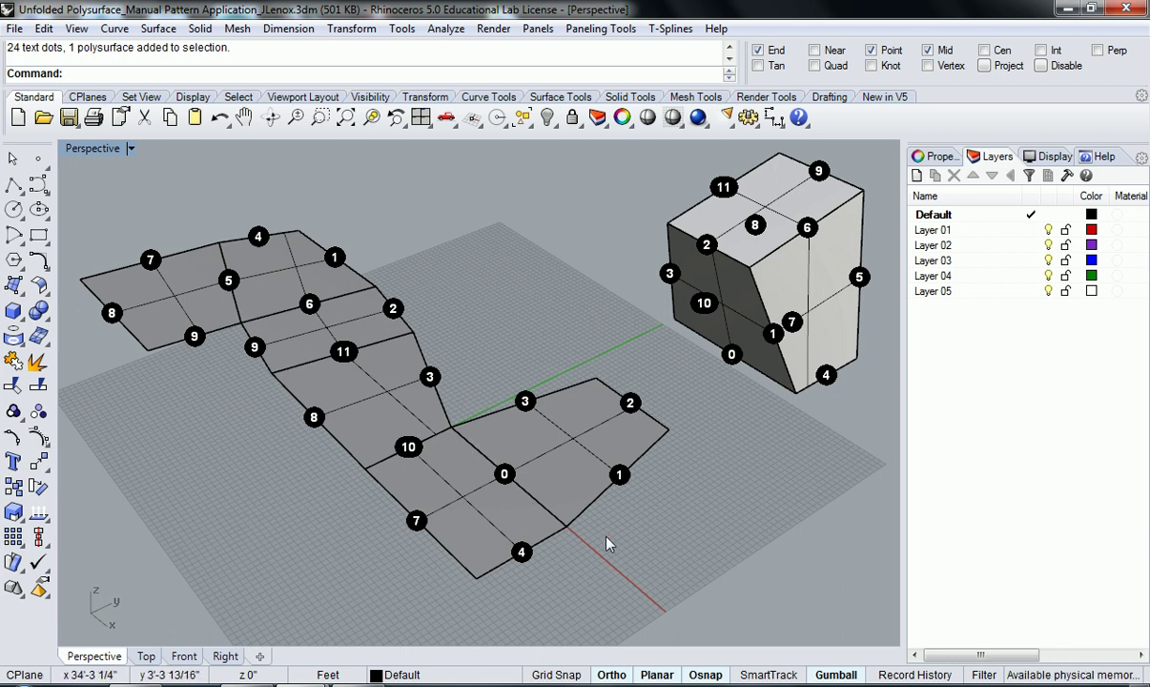
pyautogui.scroll(-5, 572, 515)
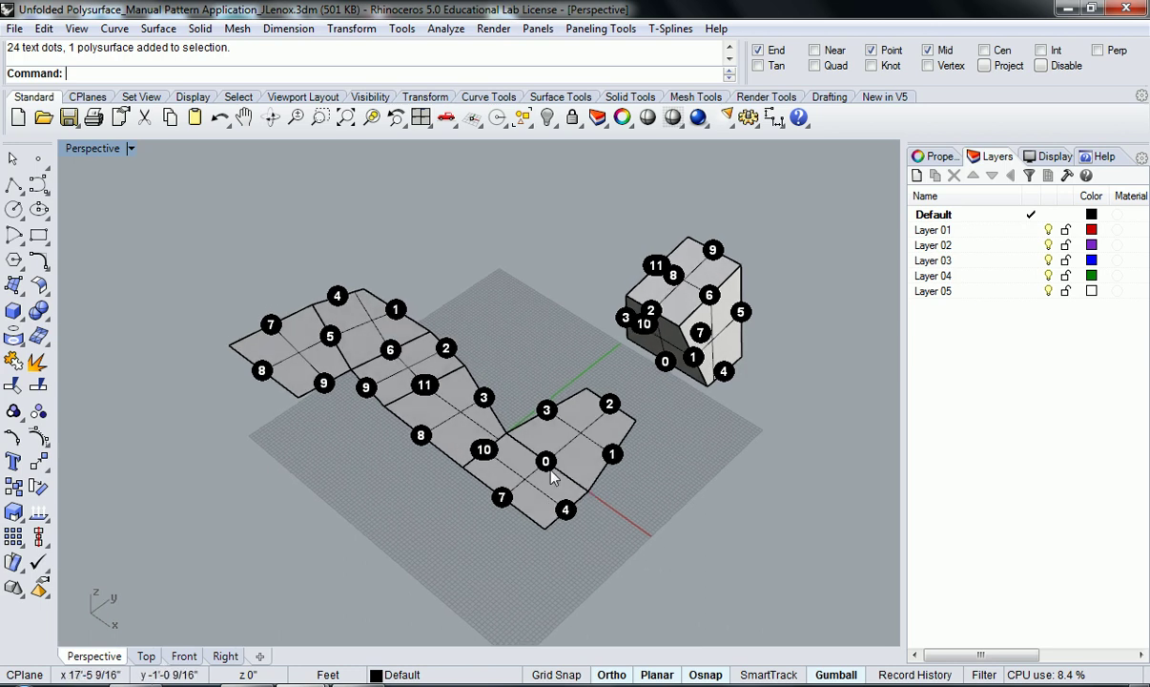
pyautogui.scroll(2, 578, 482)
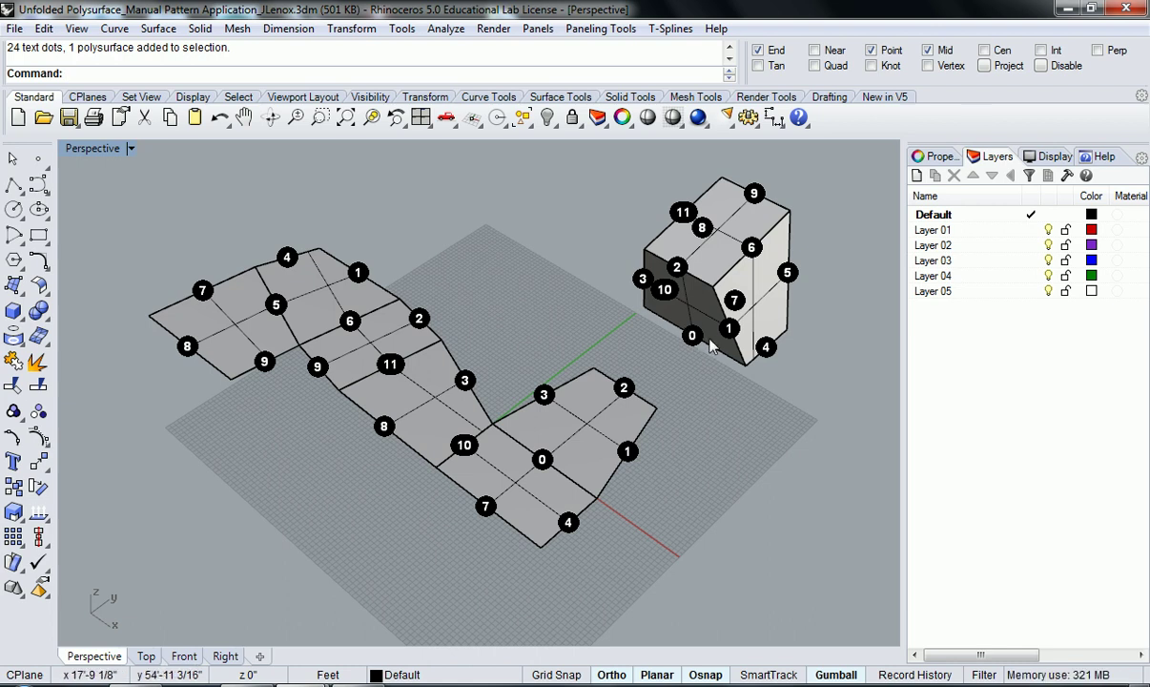
# Select the unrolled net with its numbered dots and delete them
pyautogui.click(584, 409)
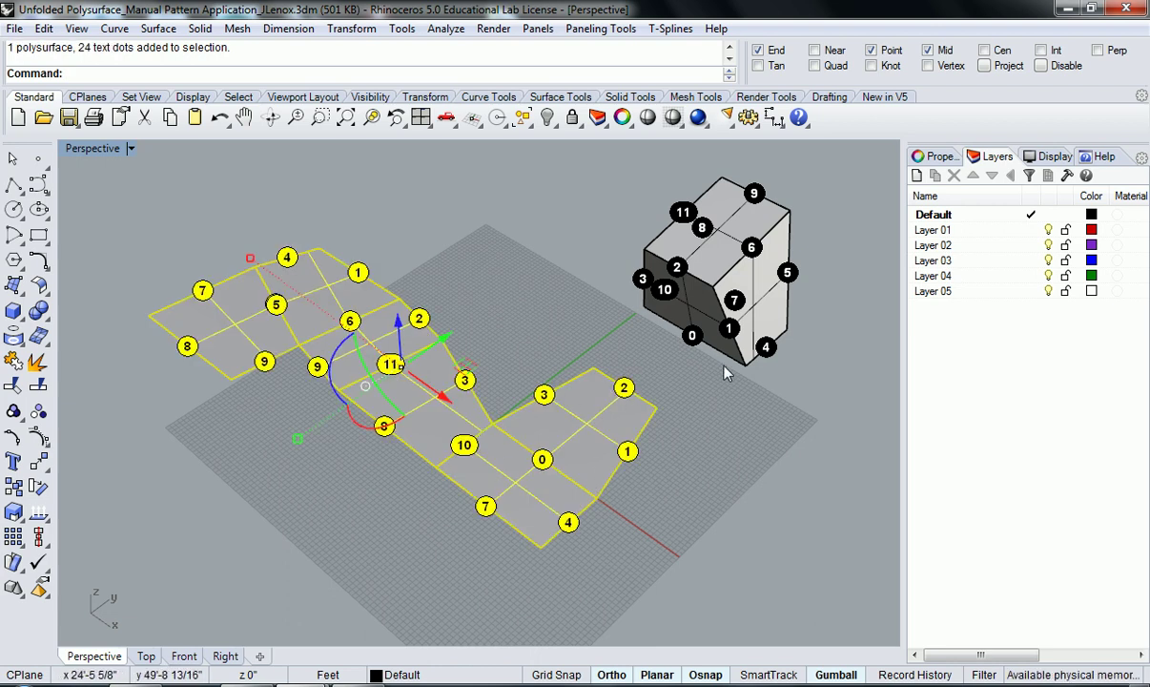
pyautogui.click(750, 507)
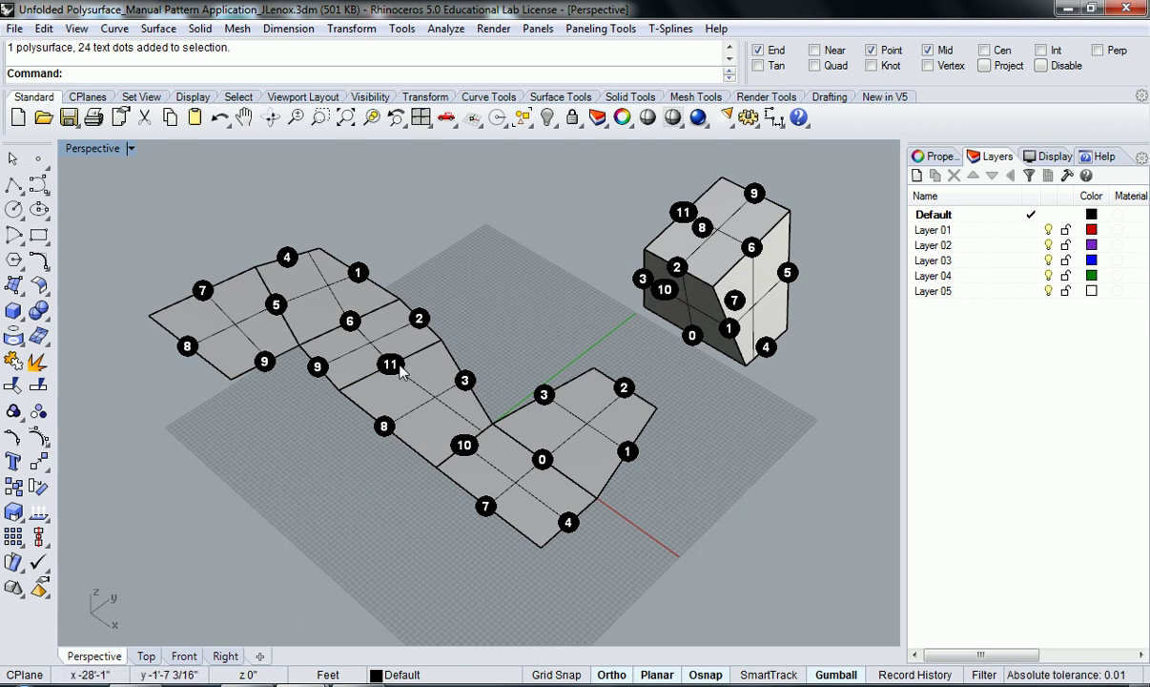
pyautogui.moveTo(379, 346); pyautogui.dragTo(459, 370, button='right')
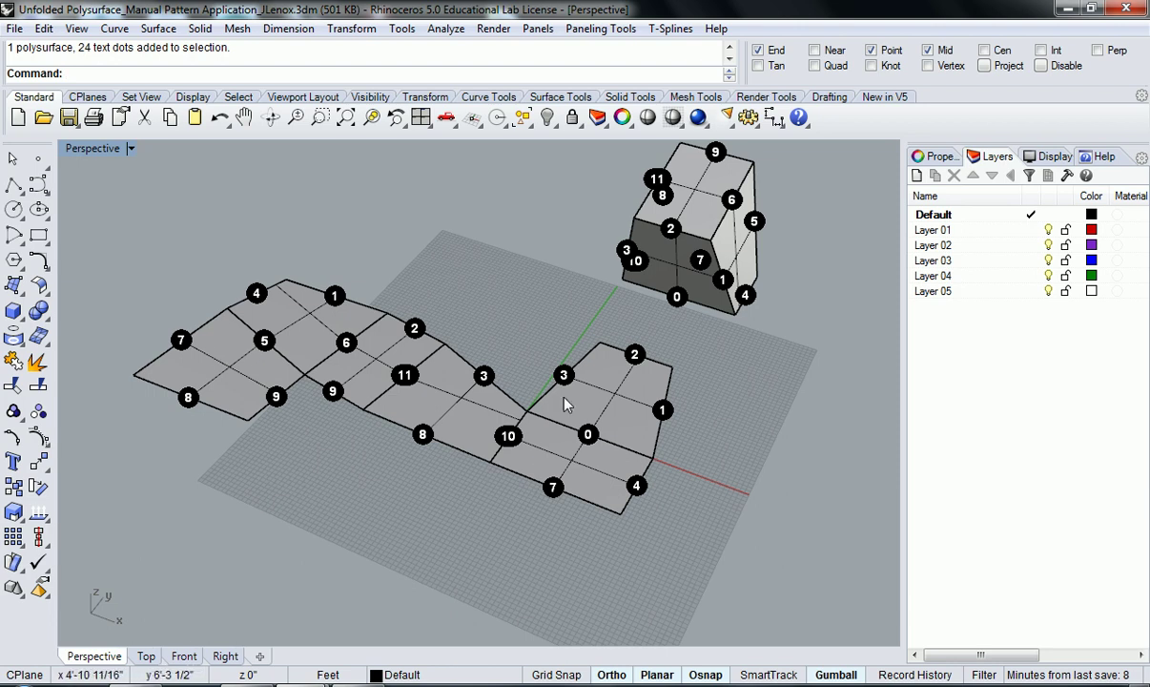
pyautogui.moveTo(293, 498); pyautogui.dragTo(293, 468, button='right')
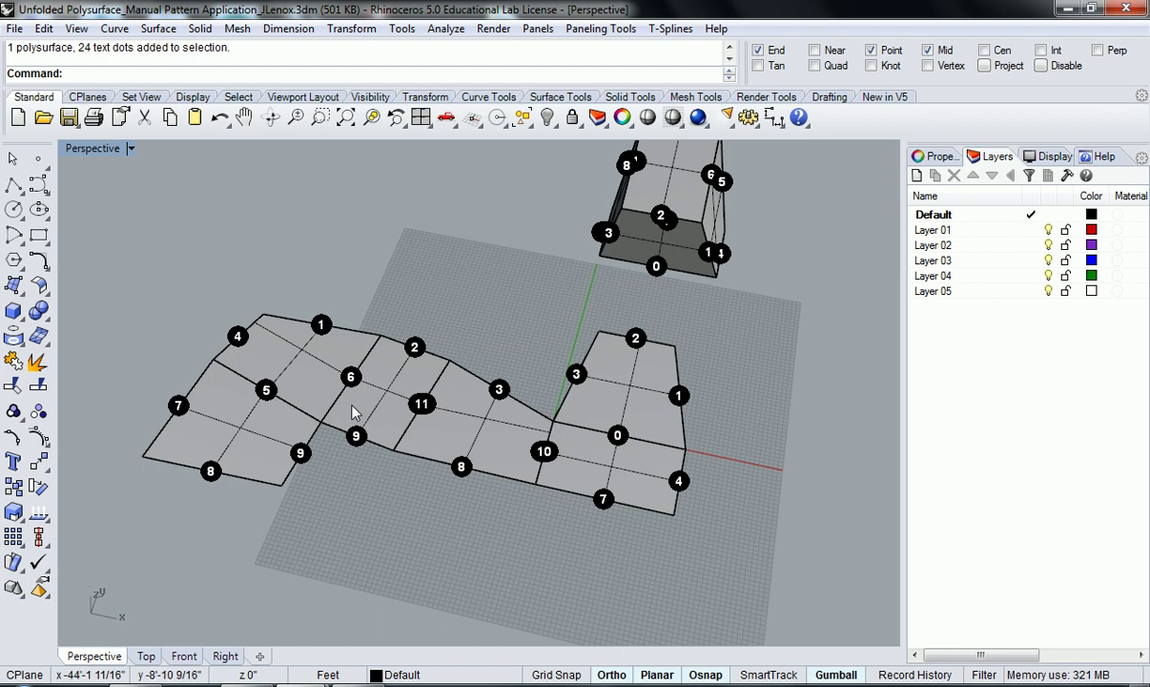
pyautogui.moveTo(334, 391); pyautogui.dragTo(492, 375, button='right')
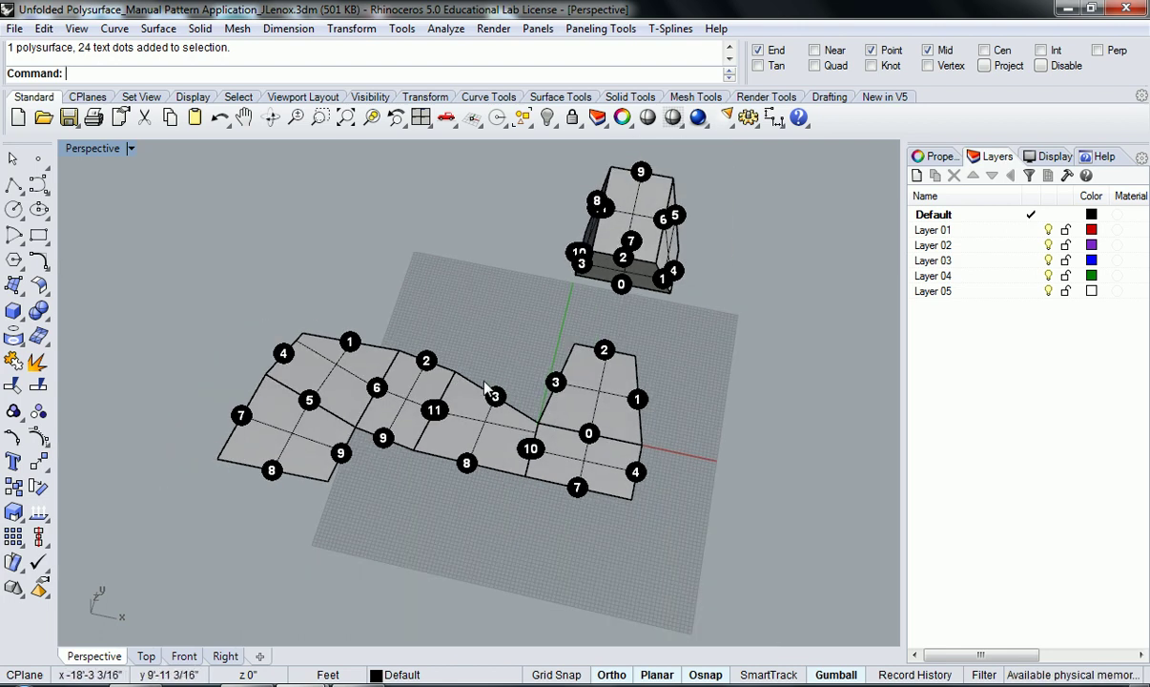
pyautogui.click(462, 417)
pyautogui.press('Delete')
# Undo the earlier unroll and unroll the selected box again with numbered labels
pyautogui.hotkey('ctrl', 'z')
pyautogui.hotkey('ctrl', 'z')
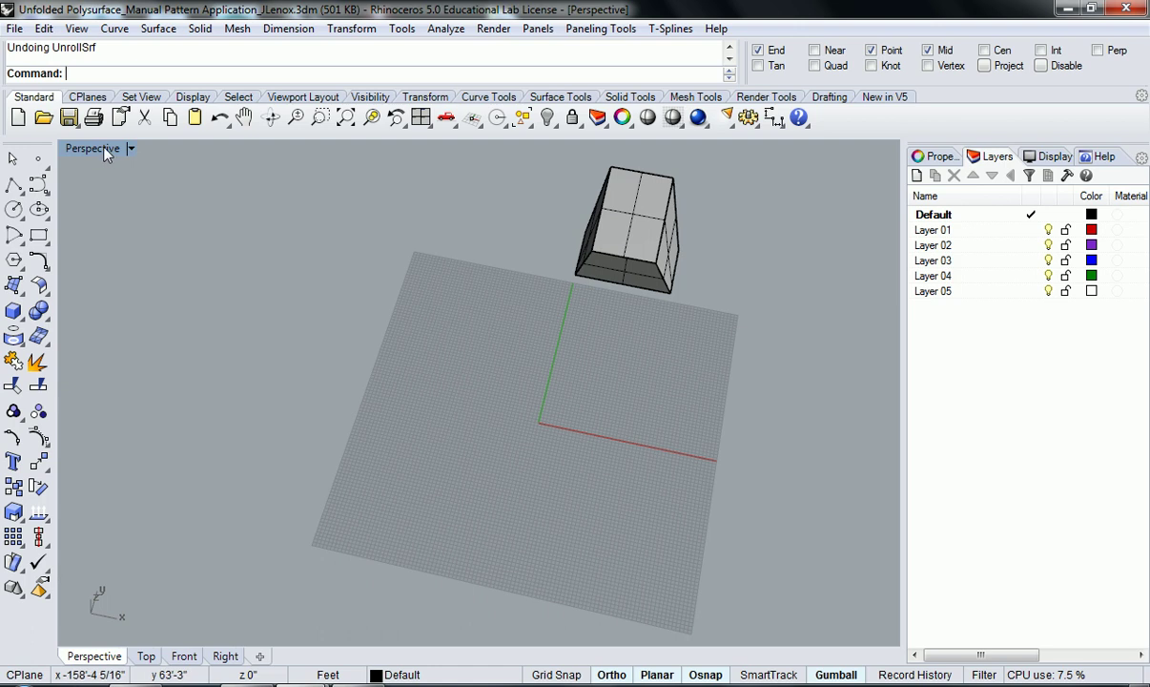
pyautogui.doubleClick(92, 147)
pyautogui.scroll(-2, 229, 205)
pyautogui.click(279, 237)
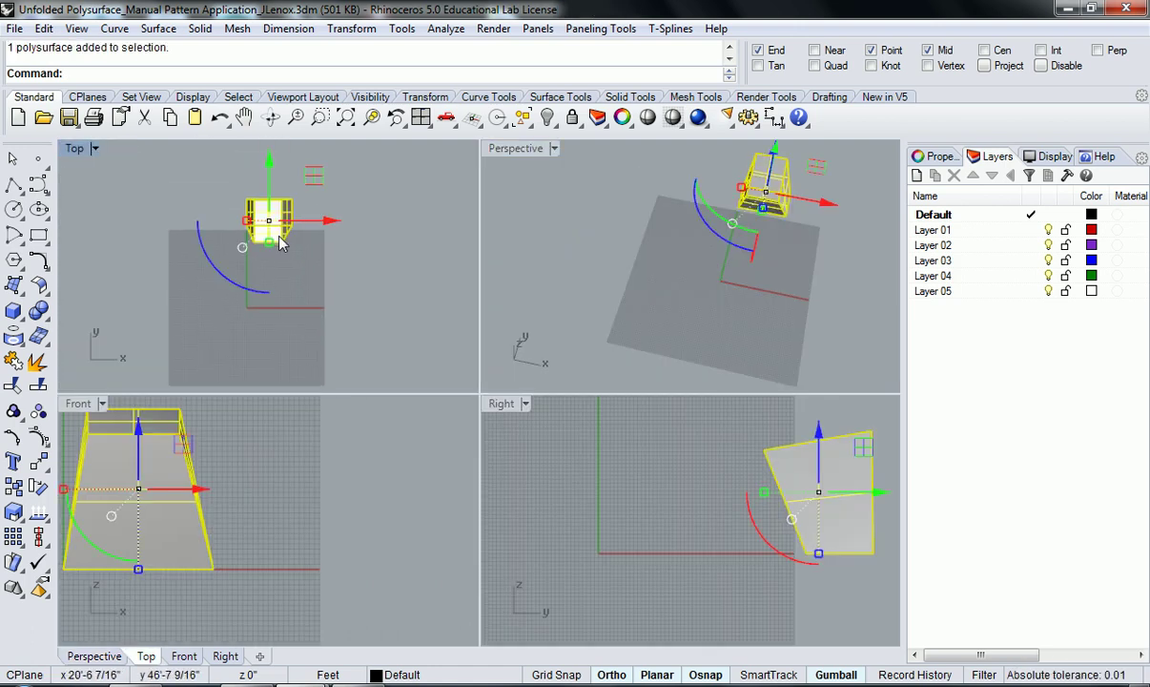
pyautogui.write('UnrollSrf')
pyautogui.press('Return')
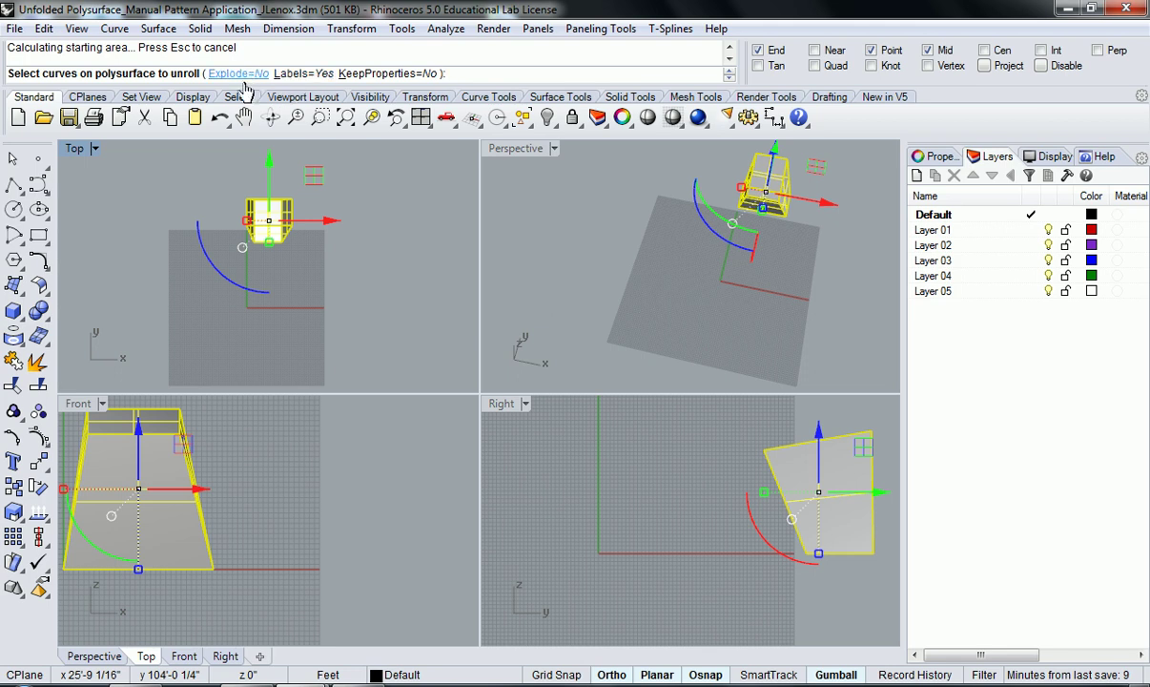
pyautogui.press('Return')
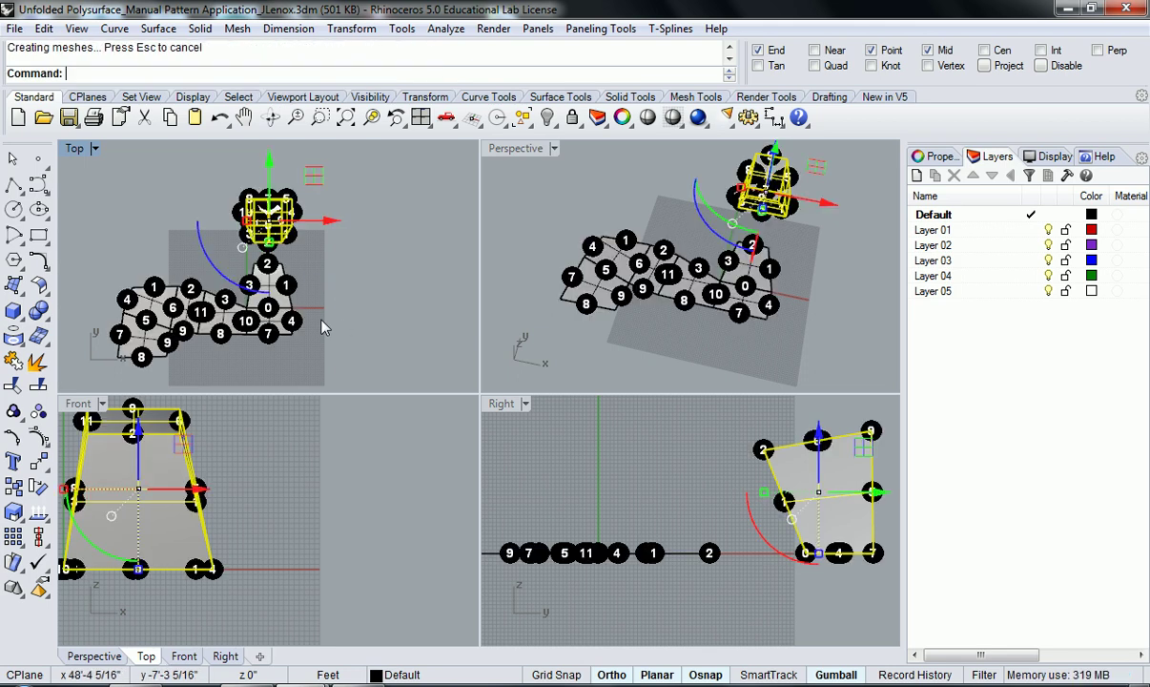
# Centre the net in the Top view and maximize Perspective to inspect it
pyautogui.scroll(3, 256, 329)
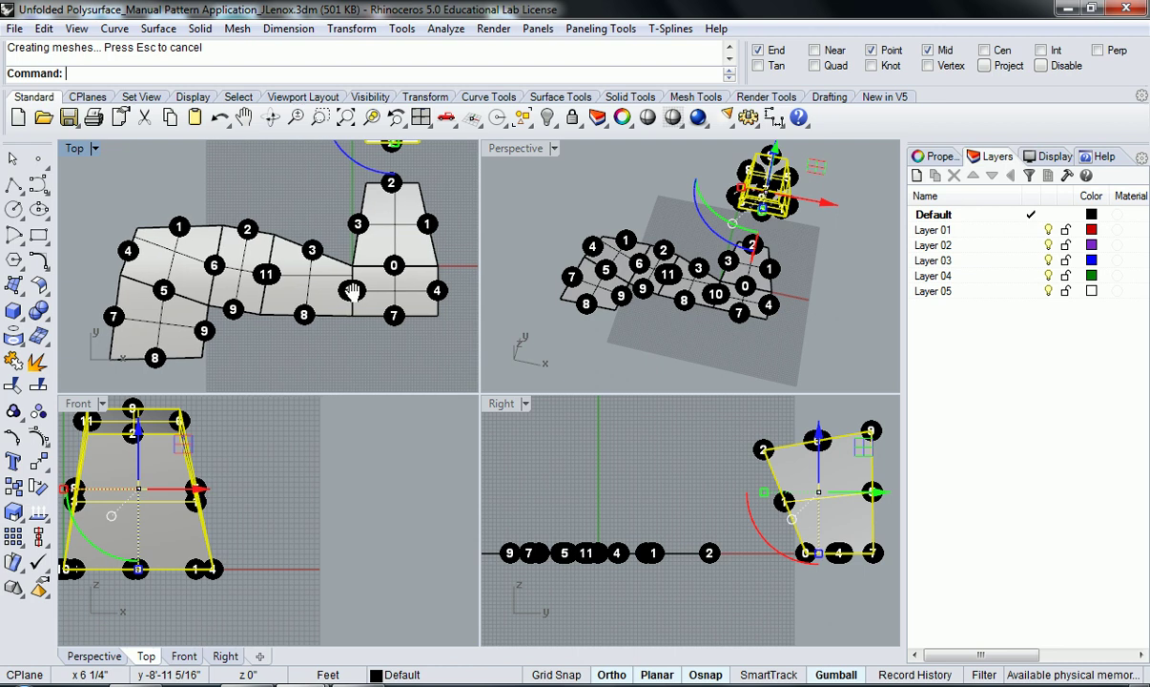
pyautogui.moveTo(305, 214); pyautogui.dragTo(273, 205, button='right')
pyautogui.doubleClick(515, 149)
pyautogui.moveTo(663, 346); pyautogui.dragTo(545, 335, button='right')
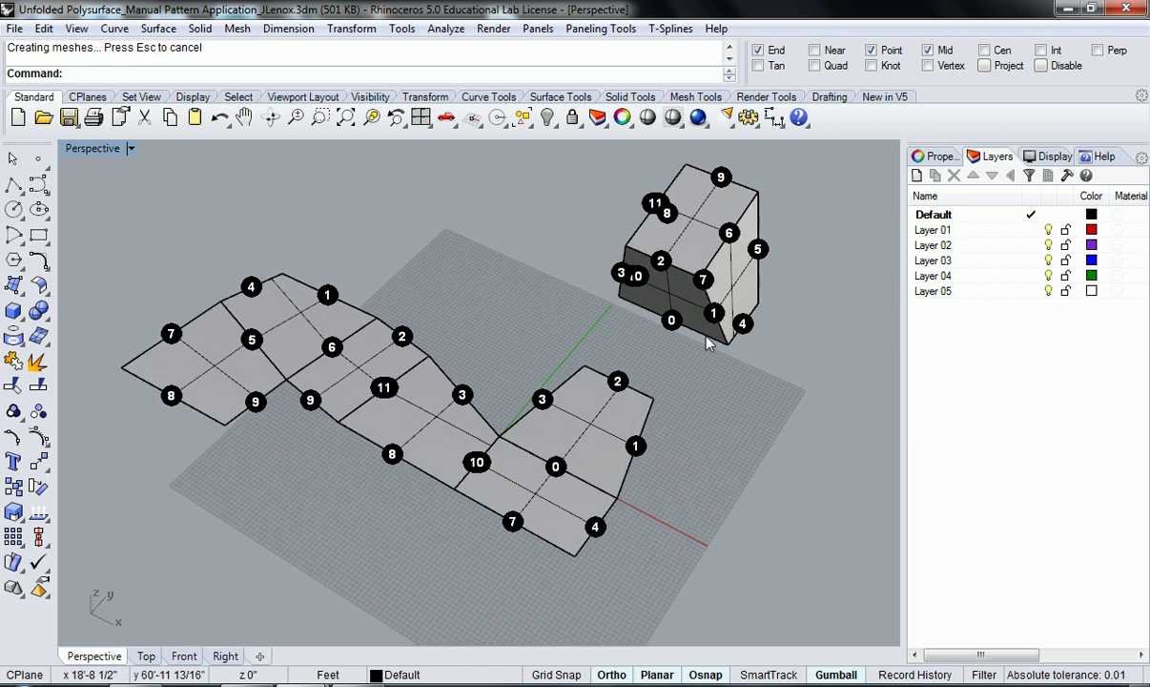
# Select the labelled net and ungroup its surface from the 24 dots
pyautogui.click(560, 398)
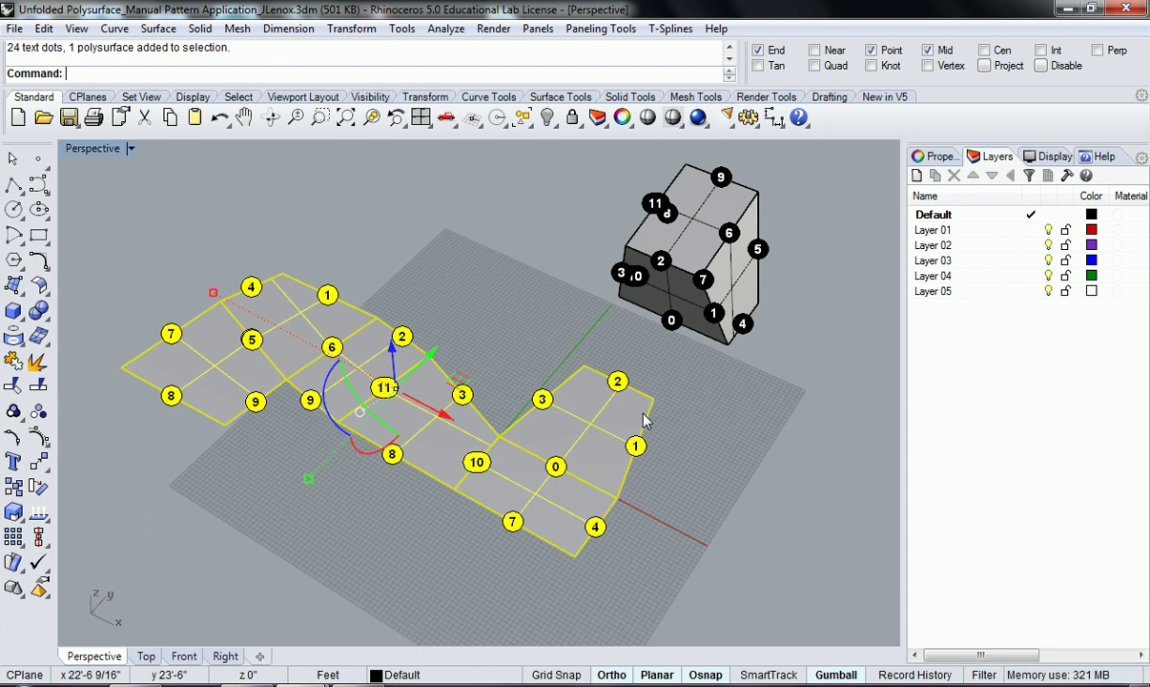
pyautogui.moveTo(643, 419); pyautogui.dragTo(515, 382, button='right')
pyautogui.write('group')
pyautogui.press('Return')
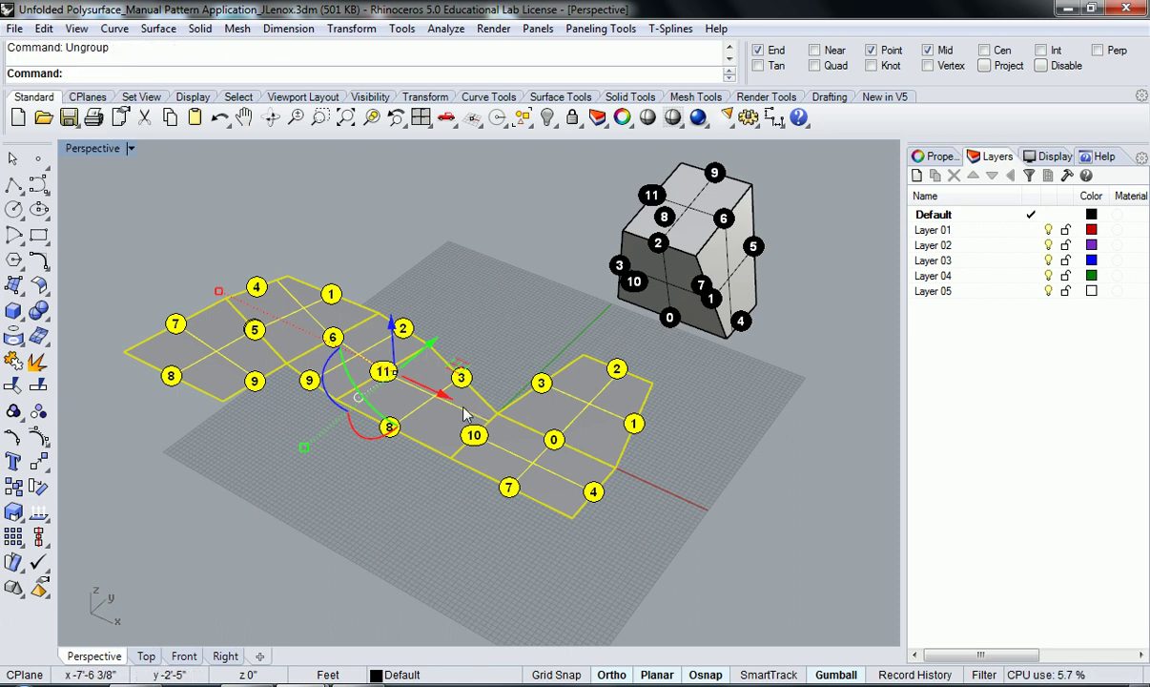
# Deselect the net surface, keeping label 8, and group the 24 text dots
pyautogui.keyDown('ctrl'); pyautogui.click(439, 410); pyautogui.keyUp('ctrl')
pyautogui.moveTo(434, 413); pyautogui.dragTo(413, 428, button='right')
pyautogui.keyDown('ctrl'); pyautogui.click(395, 469); pyautogui.keyUp('ctrl')
pyautogui.click(395, 469)
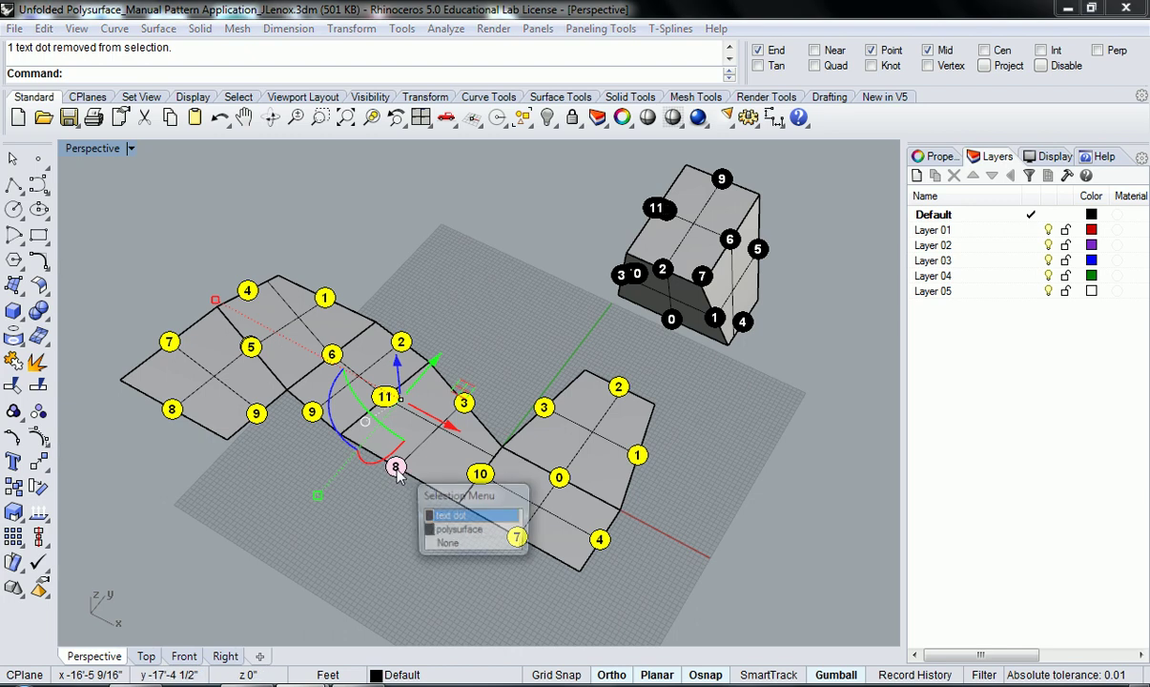
pyautogui.click(484, 516)
pyautogui.moveTo(396, 525); pyautogui.dragTo(442, 508, button='right')
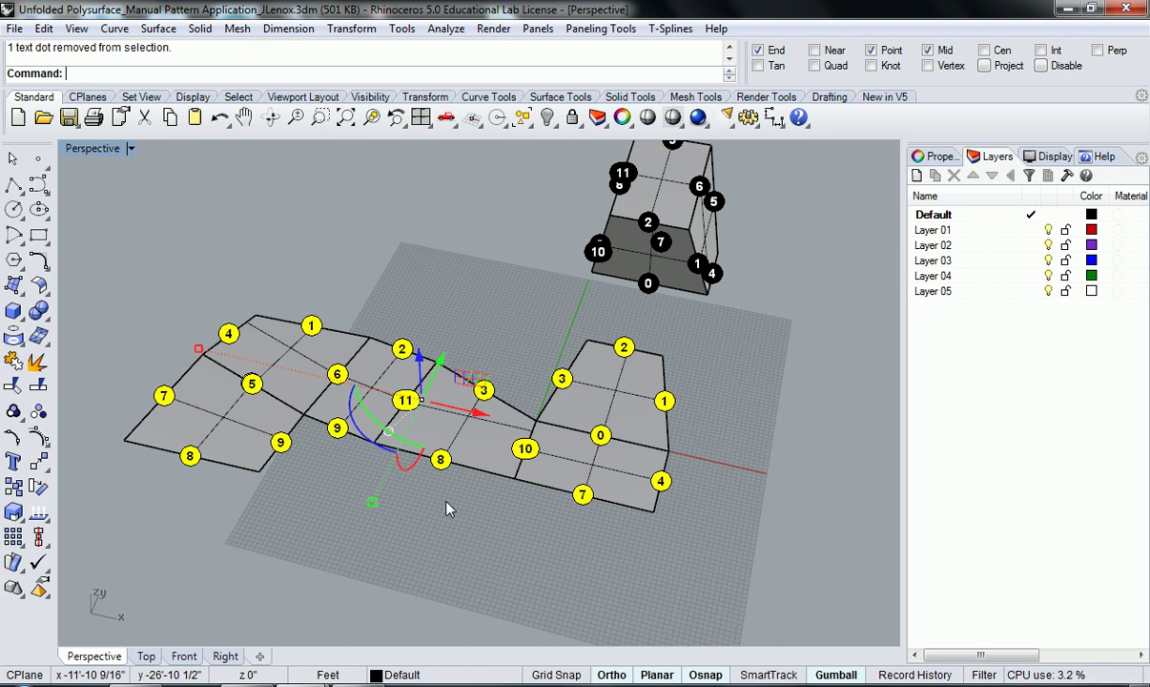
pyautogui.write('Group')
pyautogui.press('Return')
# Check the label group by selecting it, hiding it with Ctrl+H, and undoing
pyautogui.click(367, 491)
pyautogui.click(440, 473)
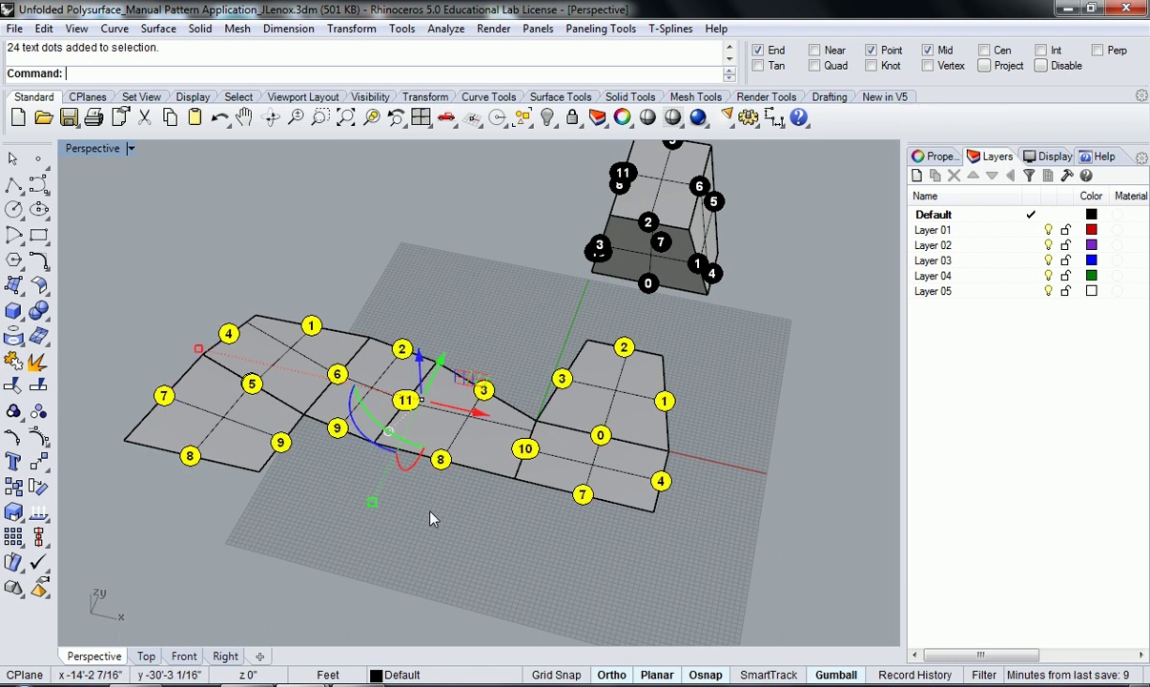
pyautogui.hotkey('ctrl', 'h')
pyautogui.hotkey('ctrl', 'z')
# Move the selected net labels onto red Layer 01 and toggle its visibility to check
pyautogui.moveTo(630, 295); pyautogui.dragTo(687, 286, button='right')
pyautogui.rightClick(954, 230)
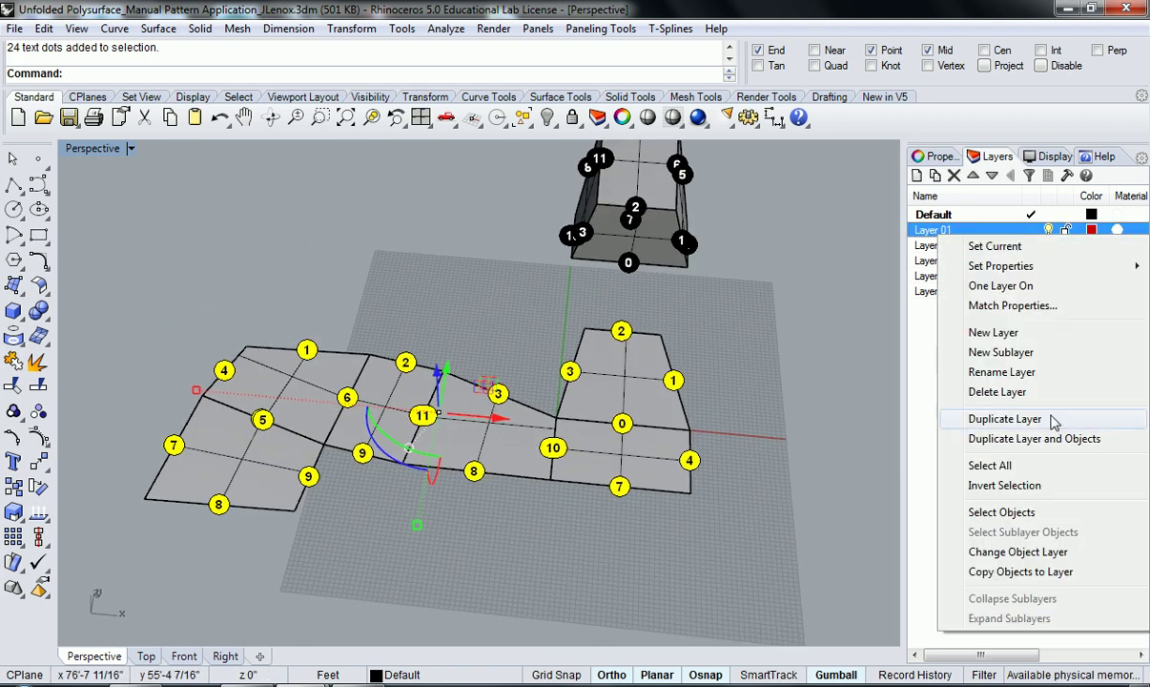
pyautogui.click(1018, 553)
pyautogui.press('Escape')
pyautogui.moveTo(739, 416); pyautogui.dragTo(844, 335, button='right')
pyautogui.click(1049, 229)
pyautogui.click(1049, 230)
# Pick out the box's 12 numbered labels among the overlapping objects
pyautogui.click(665, 233)
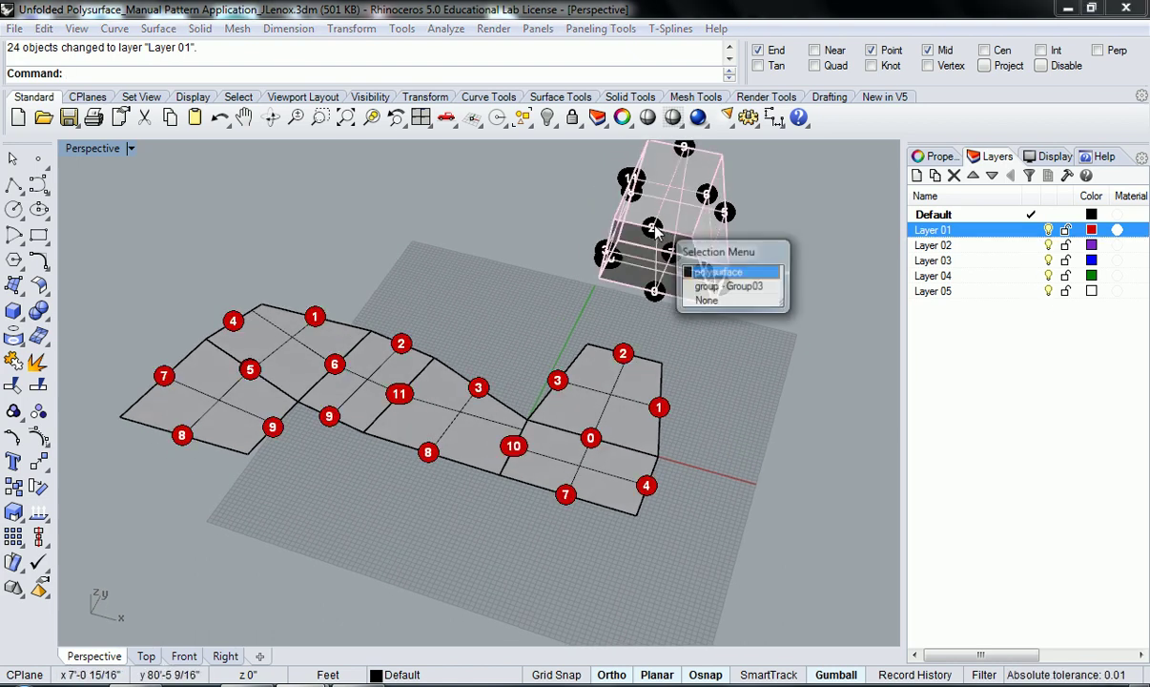
pyautogui.click(694, 288)
pyautogui.press('Escape')
pyautogui.click(591, 407)
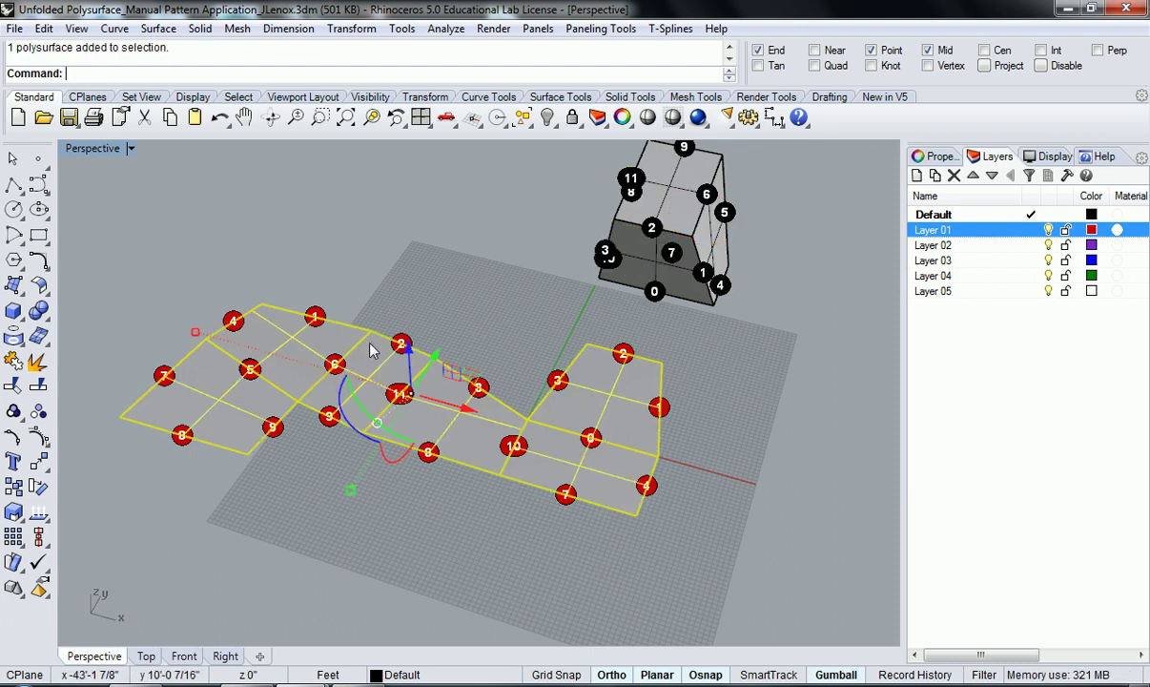
pyautogui.keyDown('ctrl'); pyautogui.click(472, 396); pyautogui.keyUp('ctrl')
pyautogui.click(478, 386)
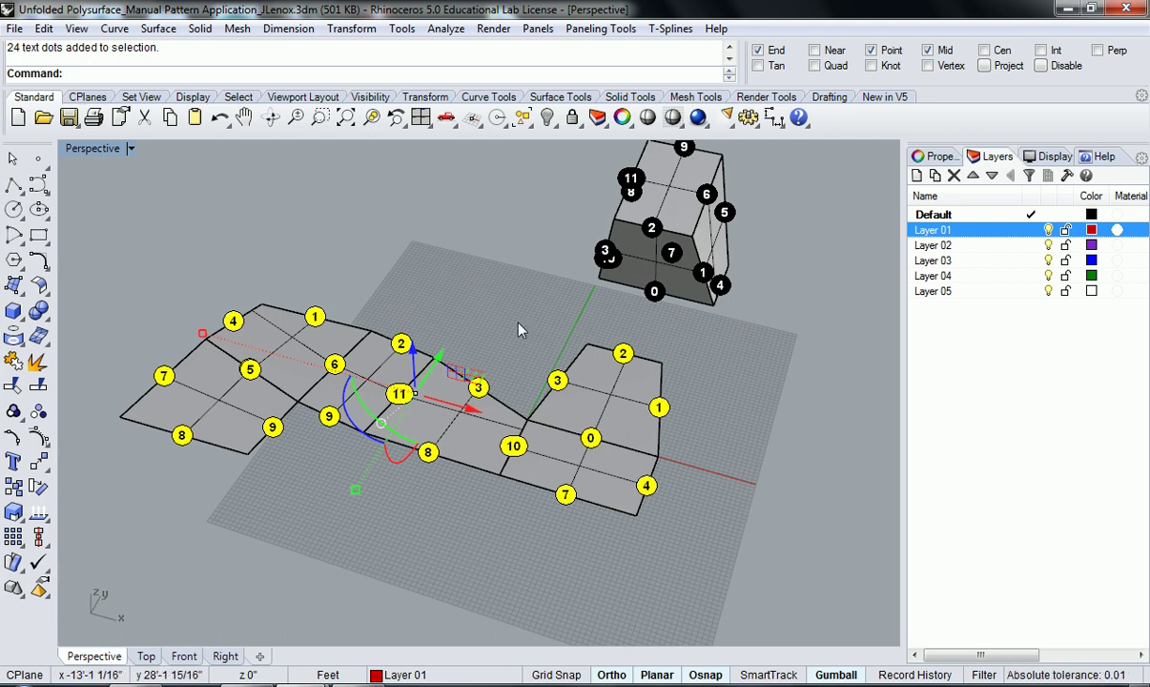
pyautogui.press('Escape')
pyautogui.moveTo(572, 272); pyautogui.dragTo(630, 329, button='right')
pyautogui.click(625, 202)
# Move the box's 12 labels onto Layer 01 and start renaming it Label
pyautogui.rightClick(932, 231)
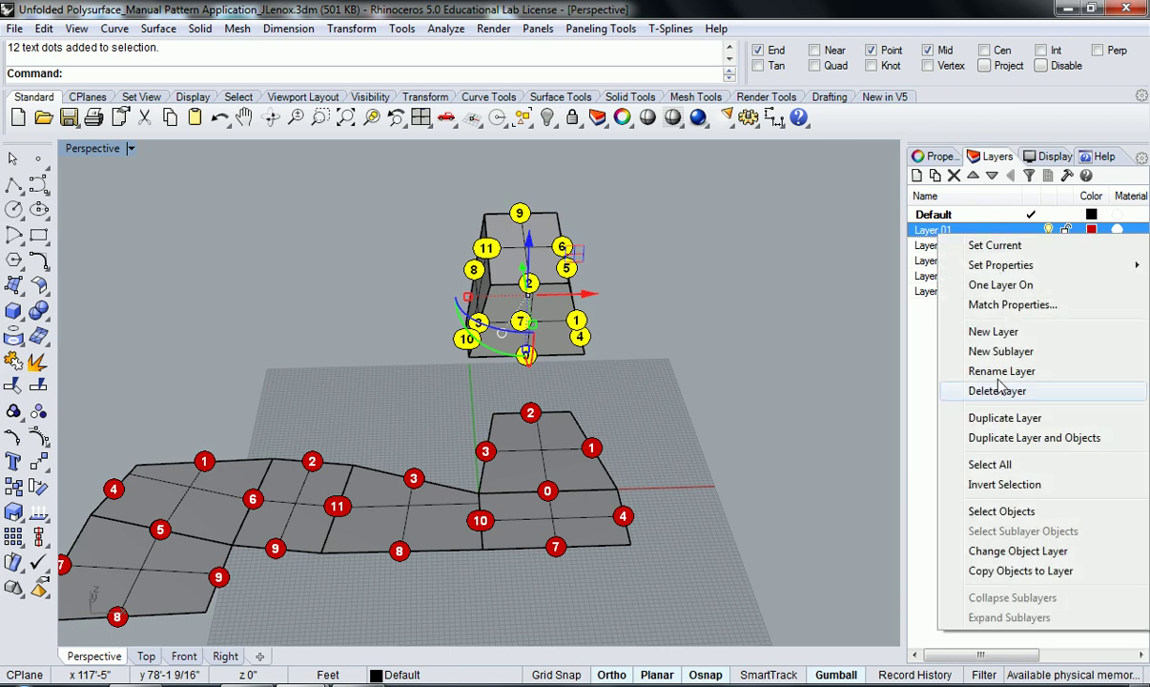
pyautogui.click(982, 550)
pyautogui.moveTo(722, 462); pyautogui.dragTo(686, 410, button='right')
pyautogui.doubleClick(944, 231)
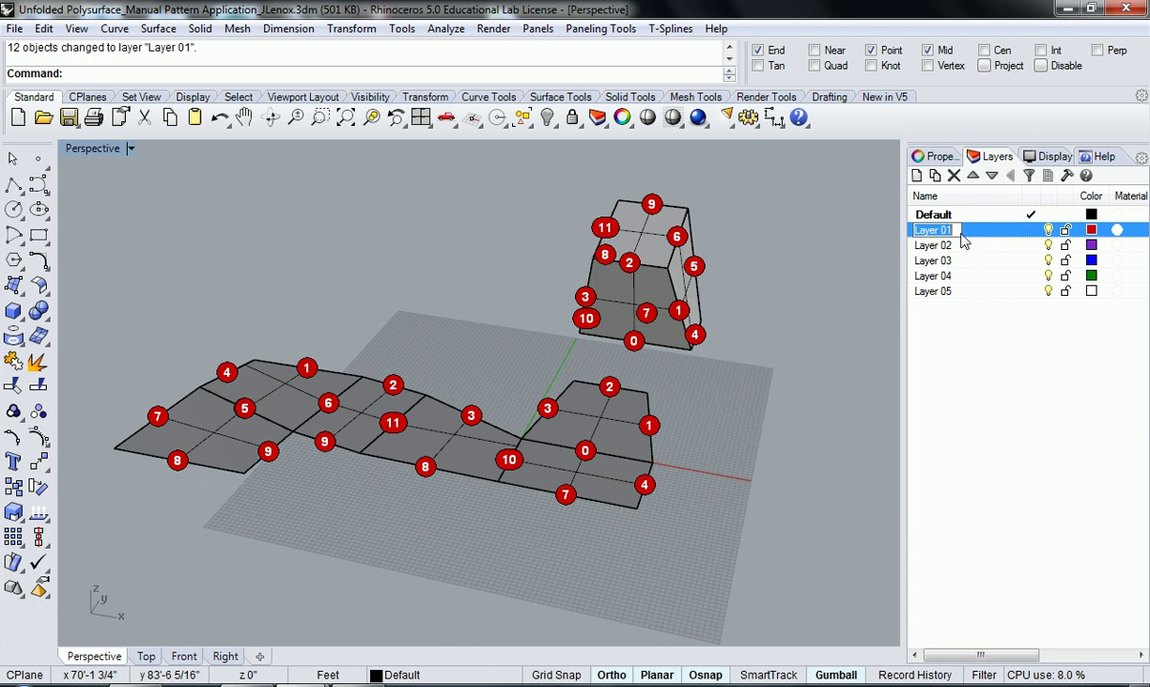
pyautogui.write('Label')
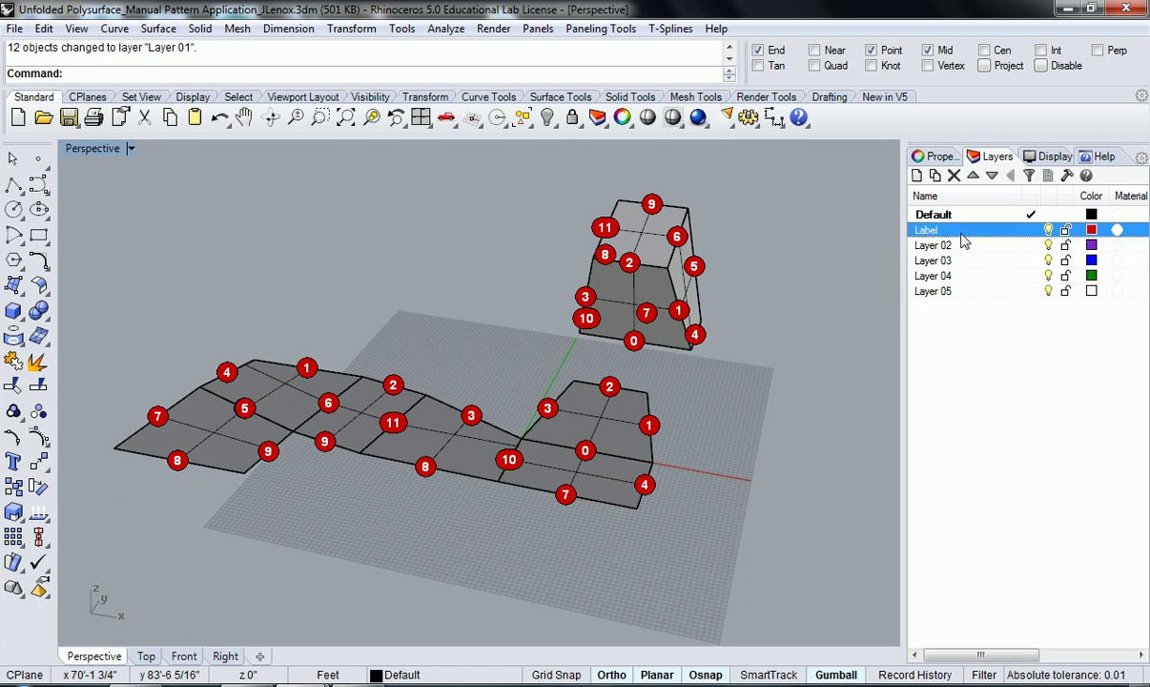